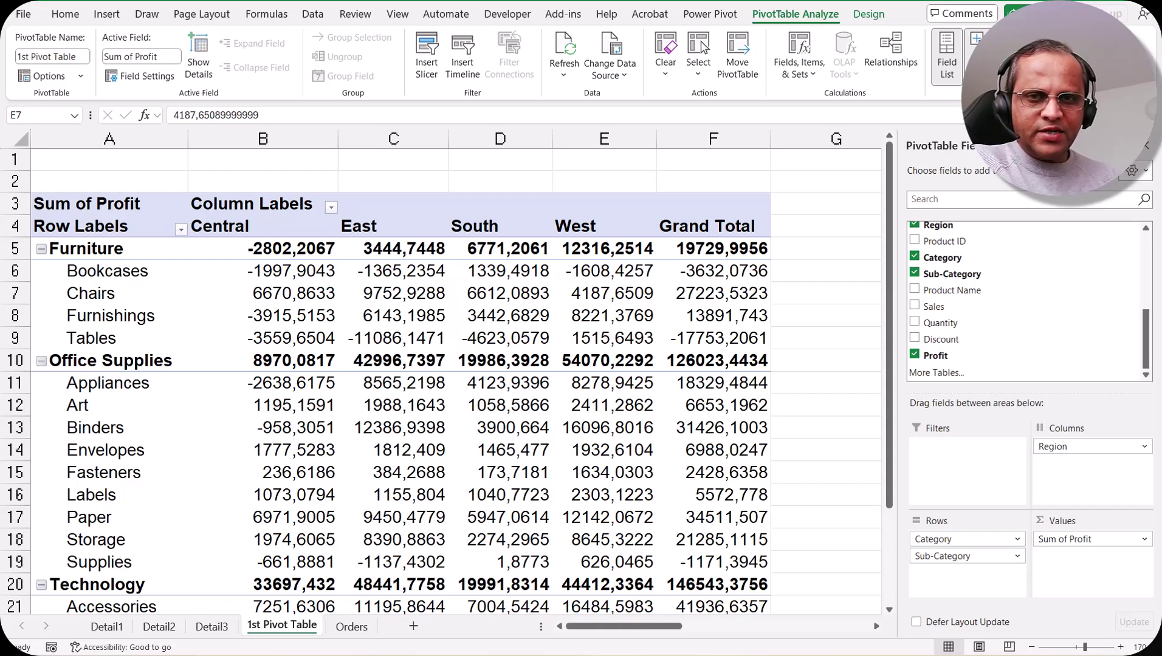
# Step: Examine the subtotal placement options and the category subtotals in the Furniture and Technology rows of the pivot table
pyautogui.click(632, 303)
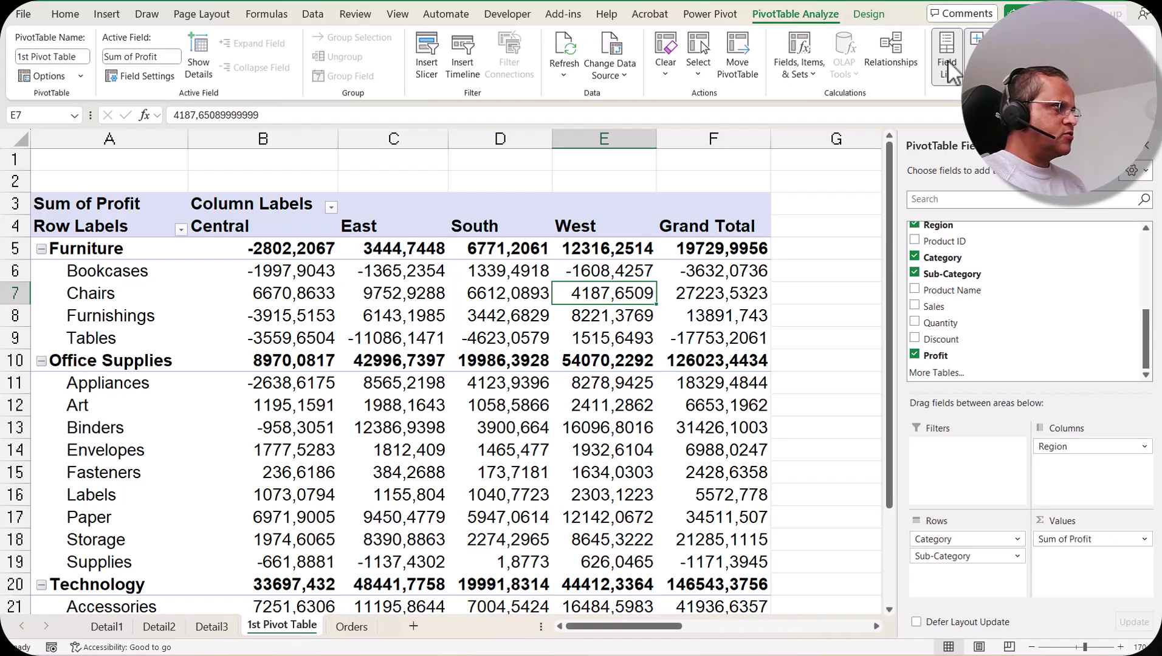
pyautogui.click(868, 14)
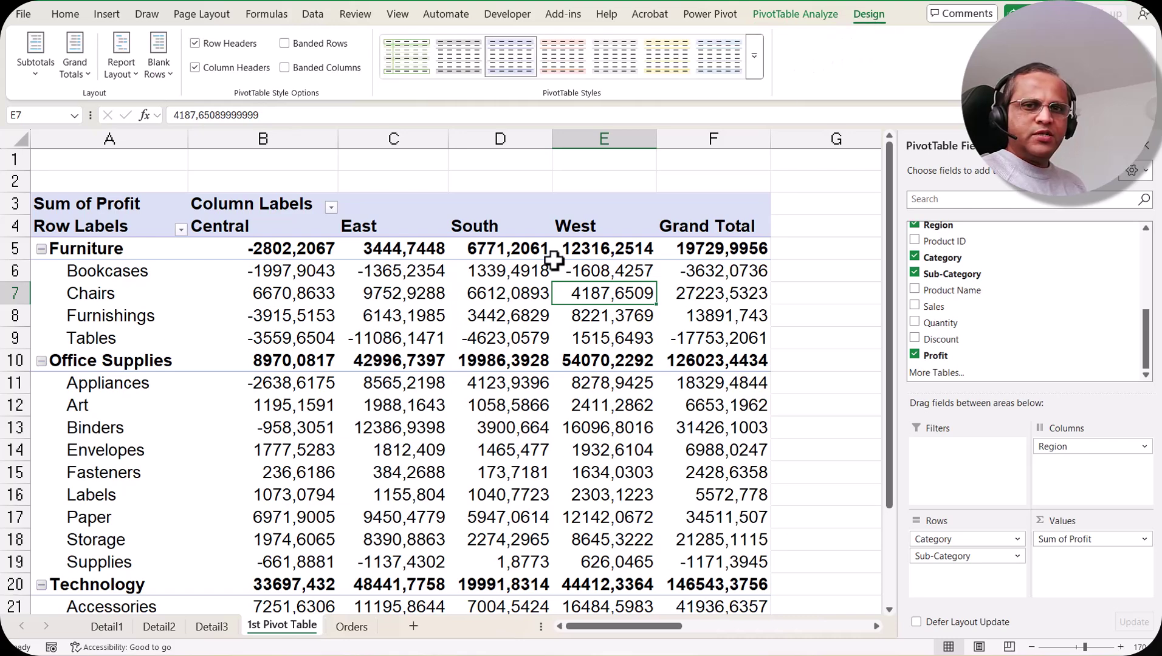
pyautogui.click(424, 398)
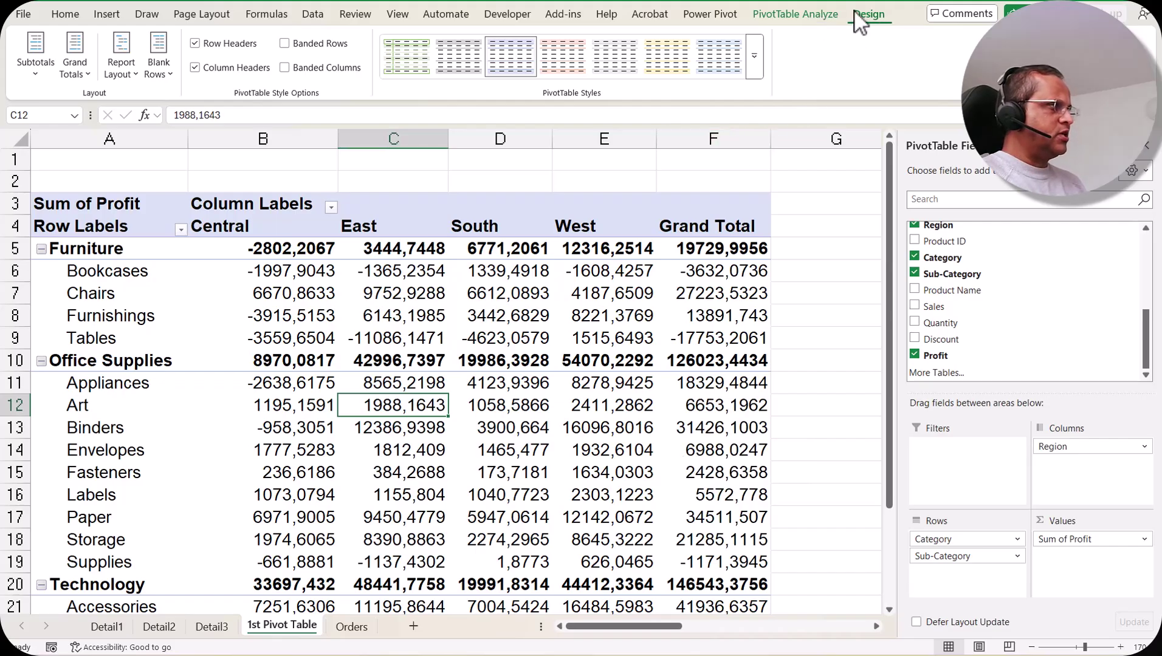
pyautogui.click(35, 75)
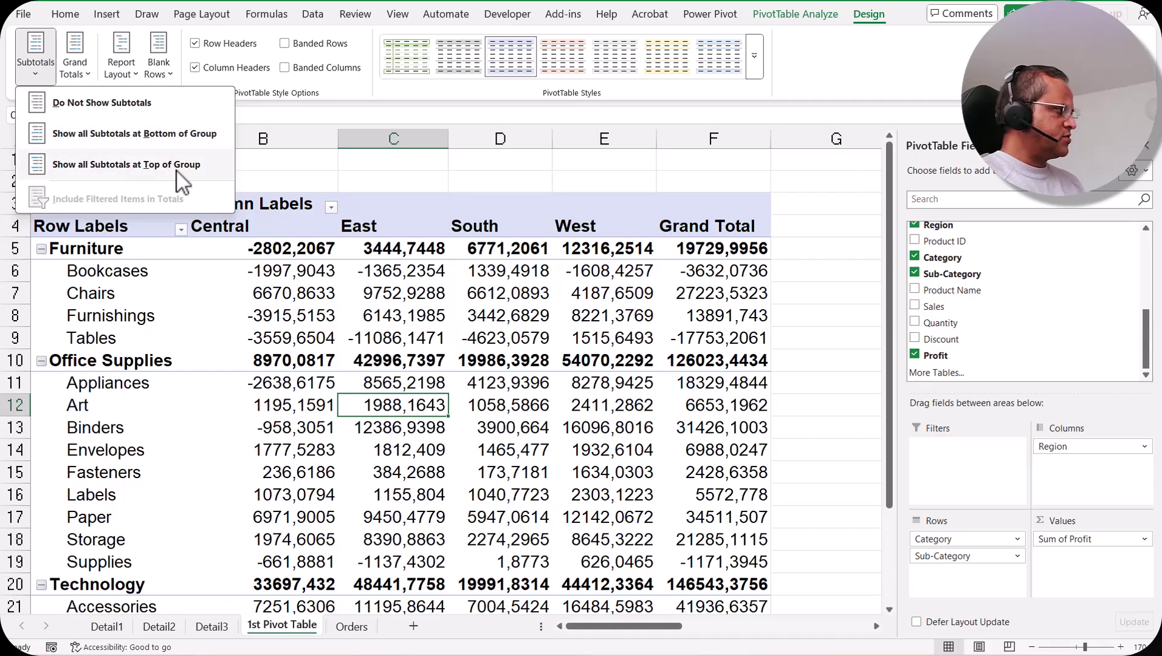
pyautogui.click(27, 47)
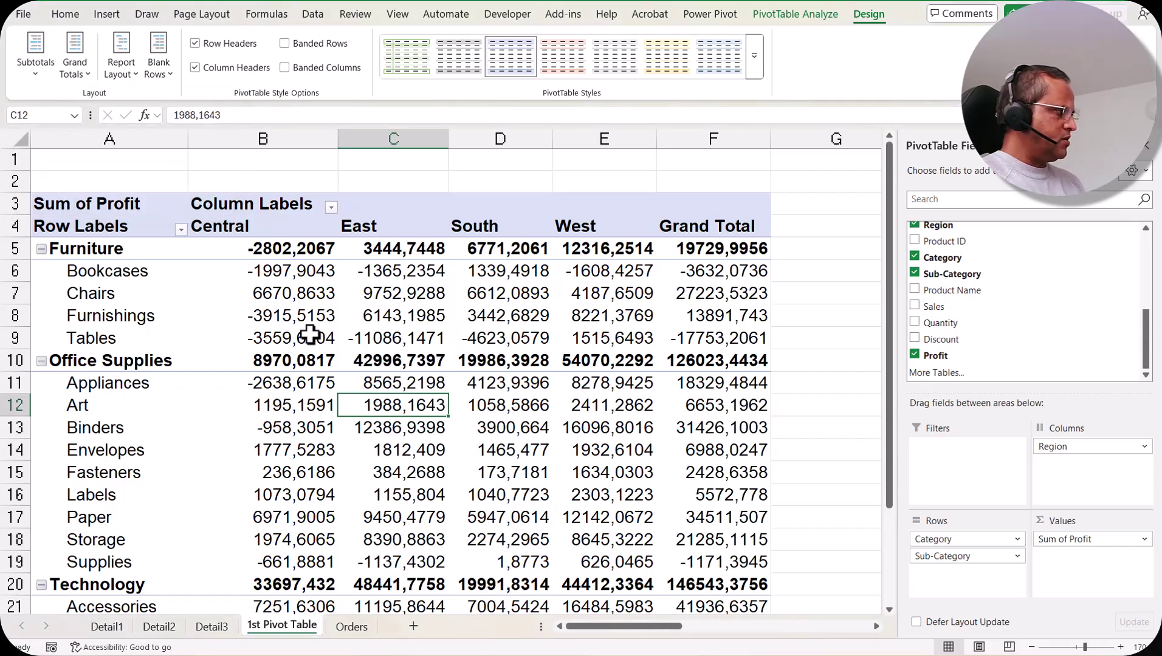
pyautogui.moveTo(280, 249); pyautogui.dragTo(702, 248)
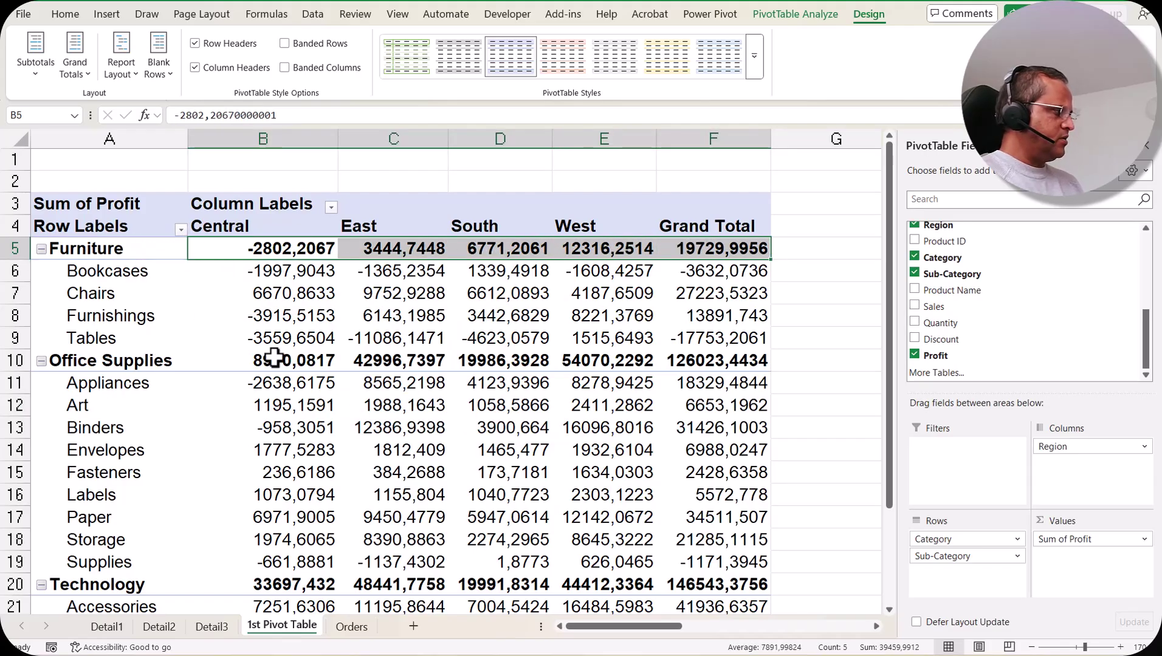
pyautogui.scroll(-2, 135, 350)
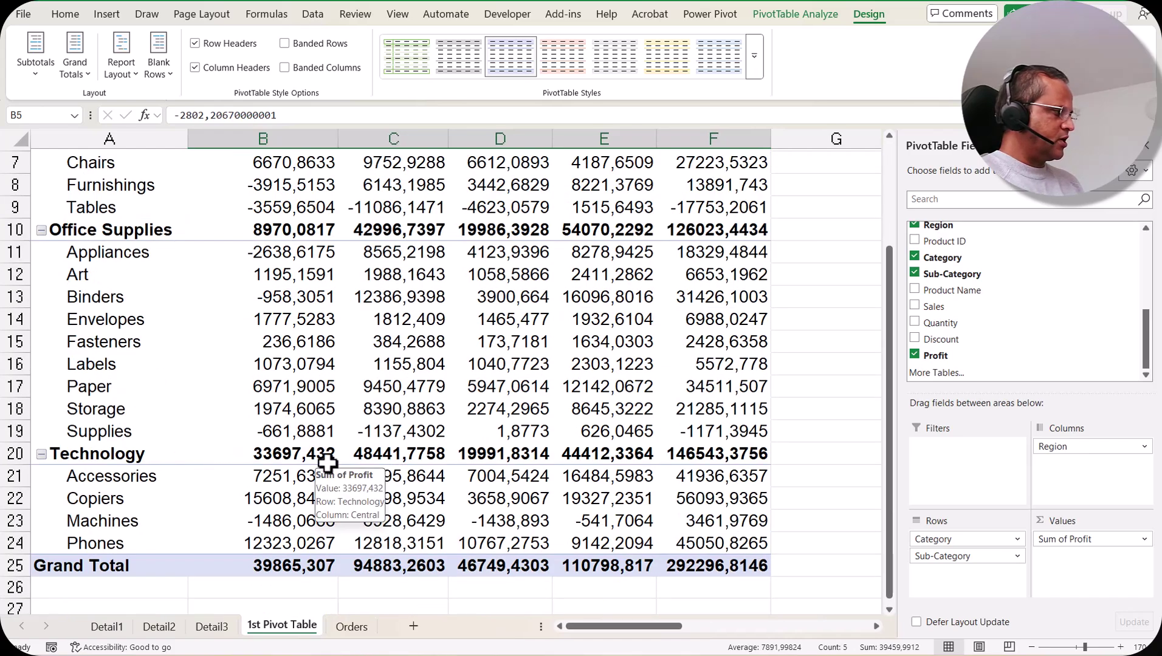
pyautogui.moveTo(311, 457); pyautogui.dragTo(717, 455)
pyautogui.scroll(2, 552, 269)
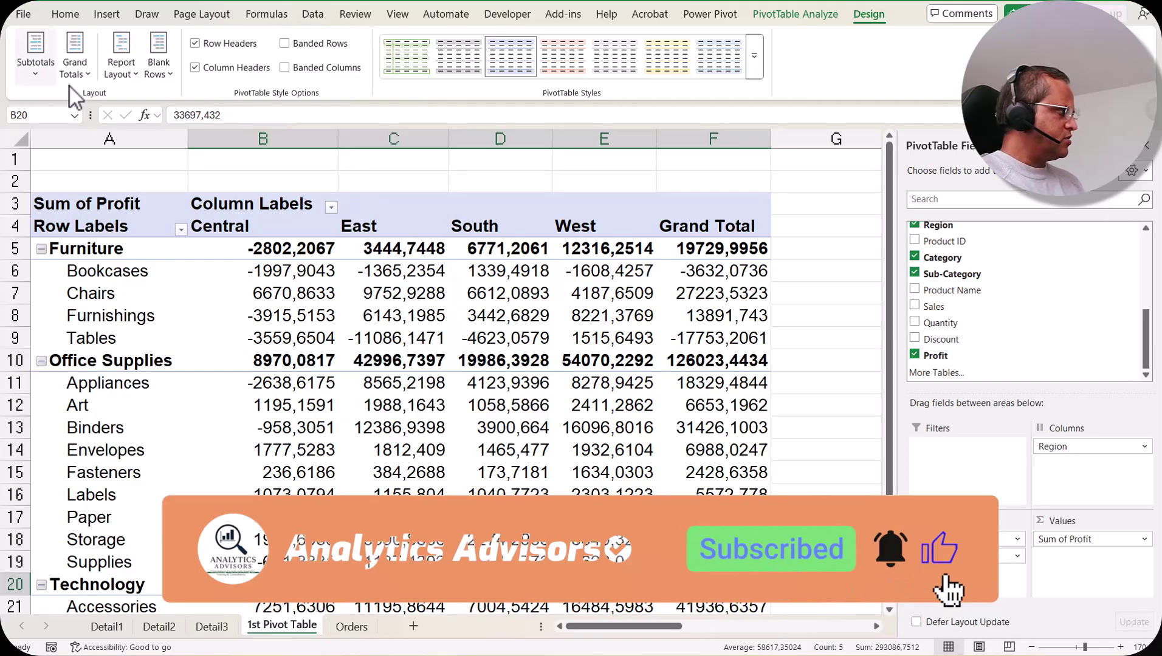
# Step: Hide the pivot table's subtotals, show them all at the bottom of each group, and select the Furniture Total values
pyautogui.click(32, 71)
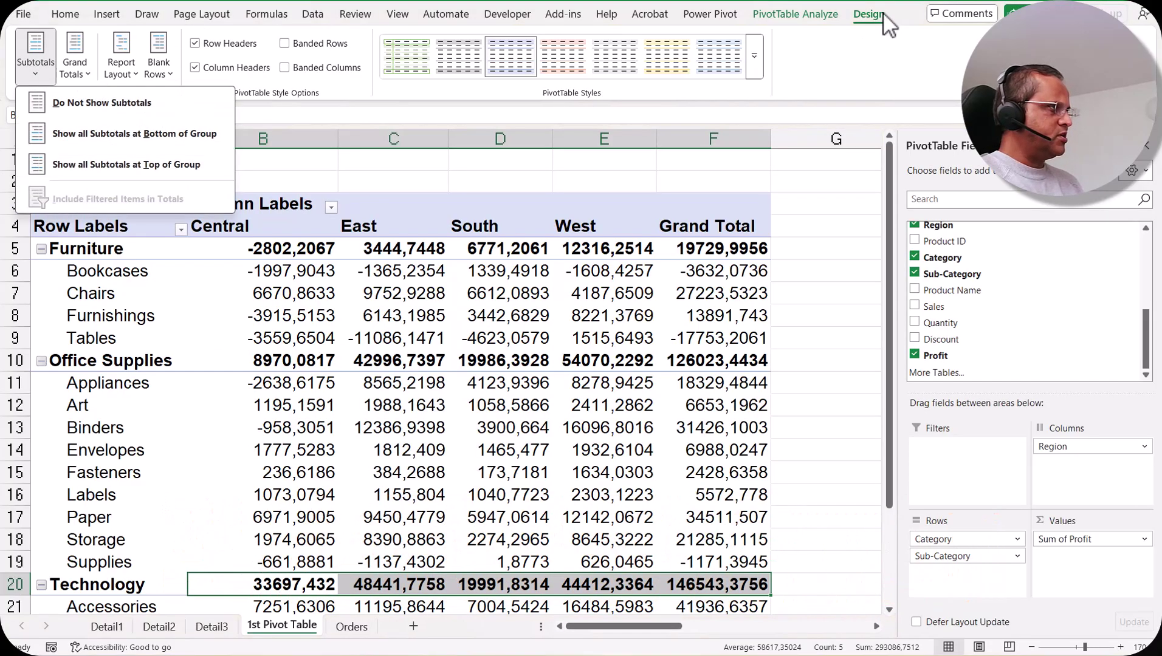
pyautogui.click(161, 107)
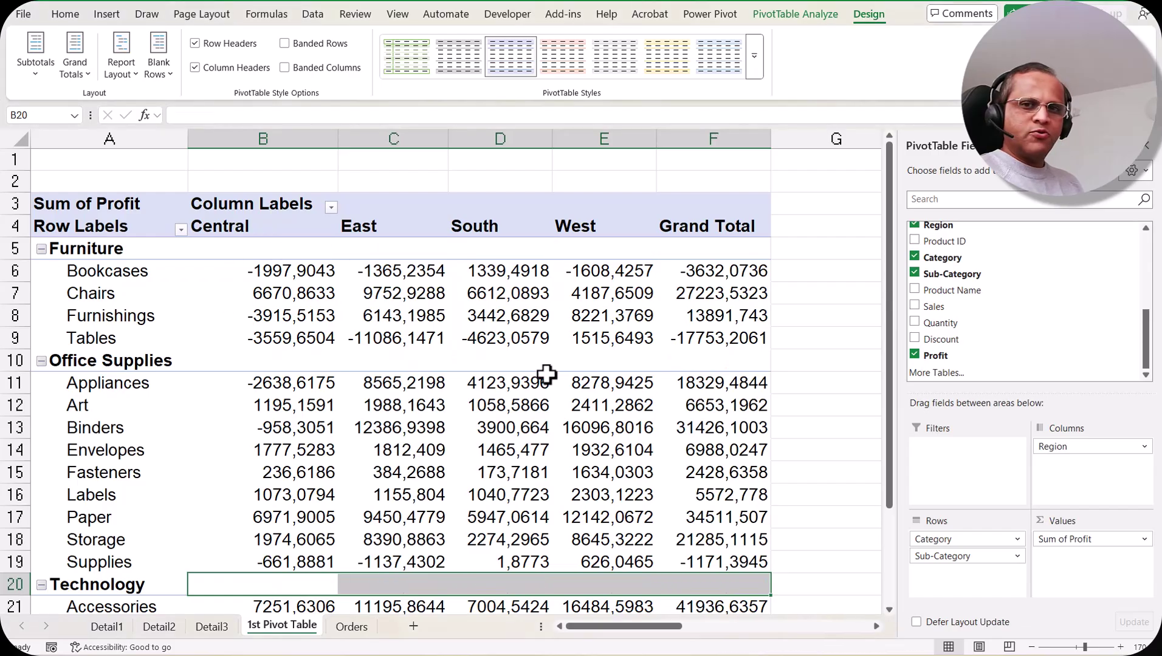
pyautogui.click(40, 72)
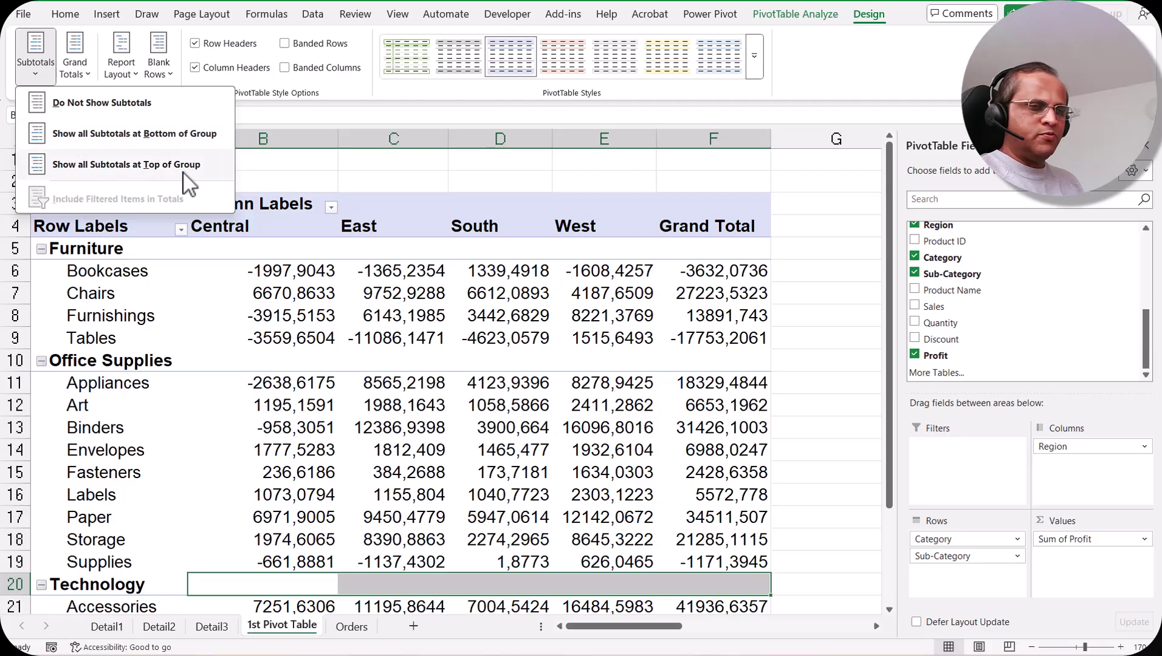
pyautogui.click(186, 134)
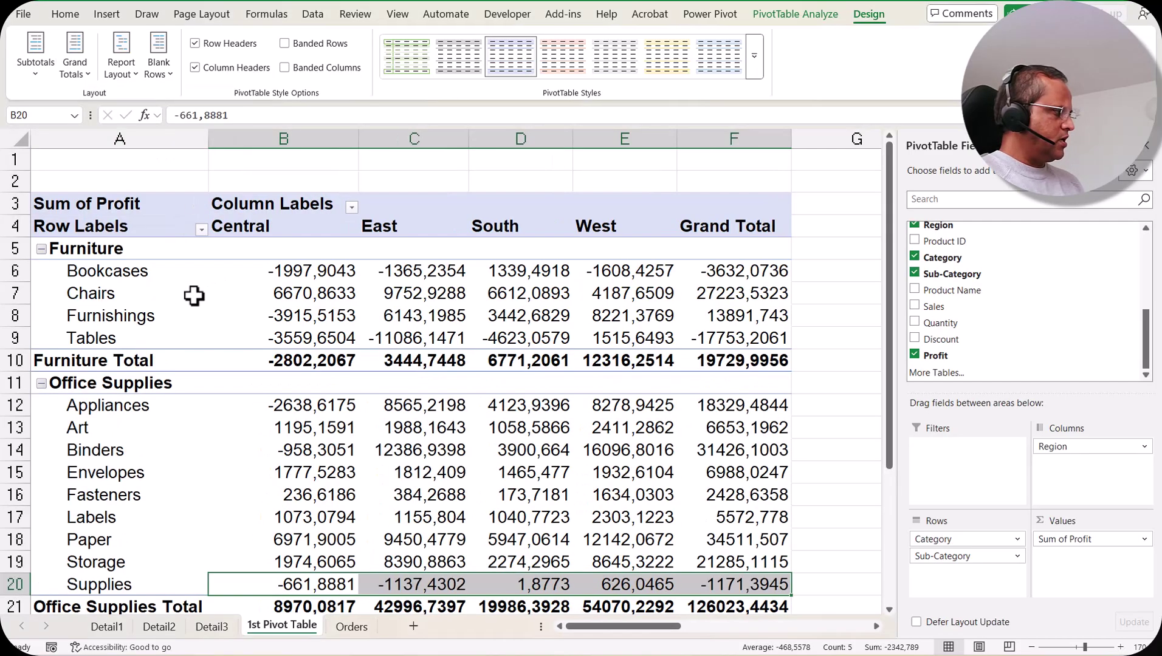
pyautogui.moveTo(313, 363); pyautogui.dragTo(709, 364)
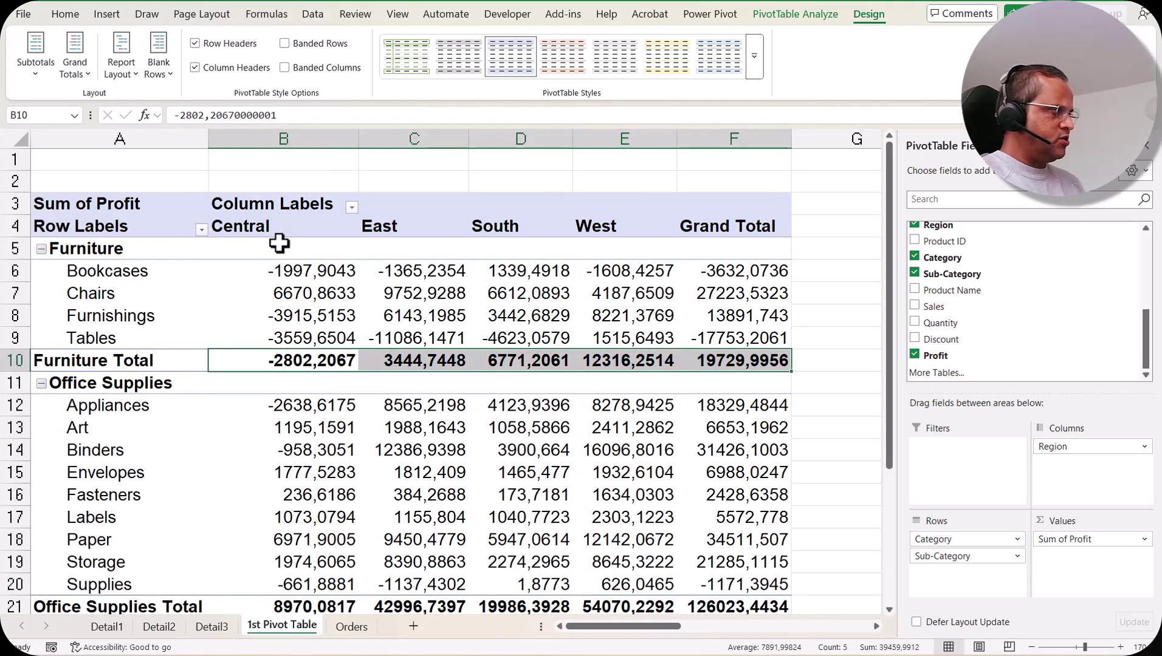
# Step: Show all subtotals at the top of each group and select the Furniture subtotals for the four regions
pyautogui.click(36, 74)
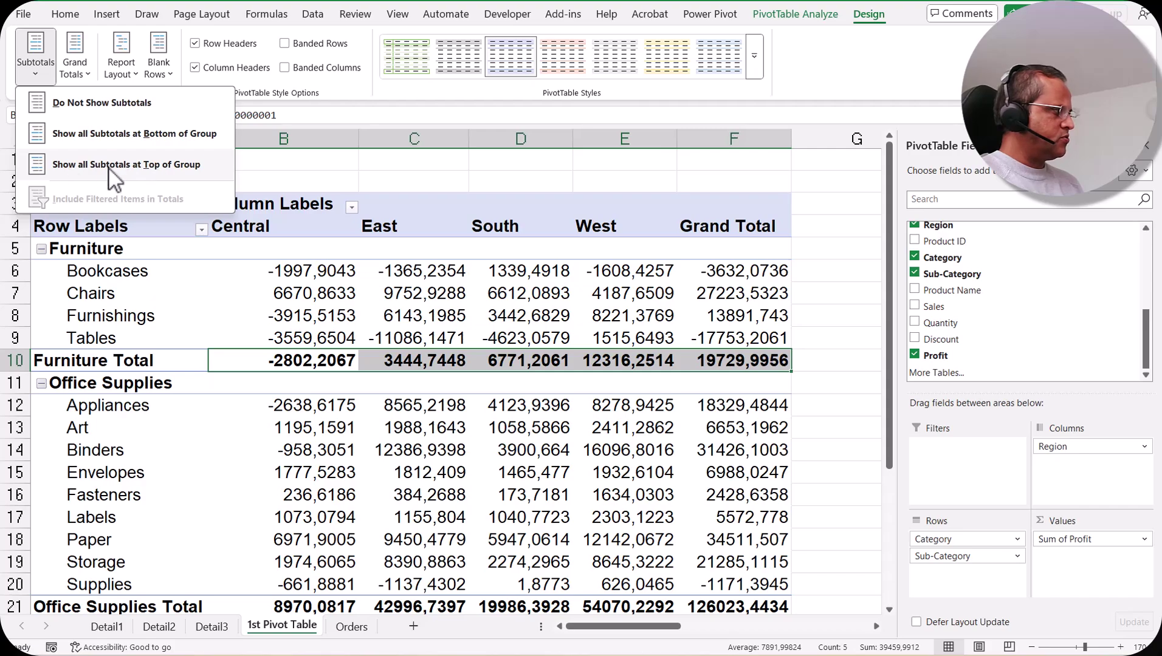
pyautogui.click(198, 169)
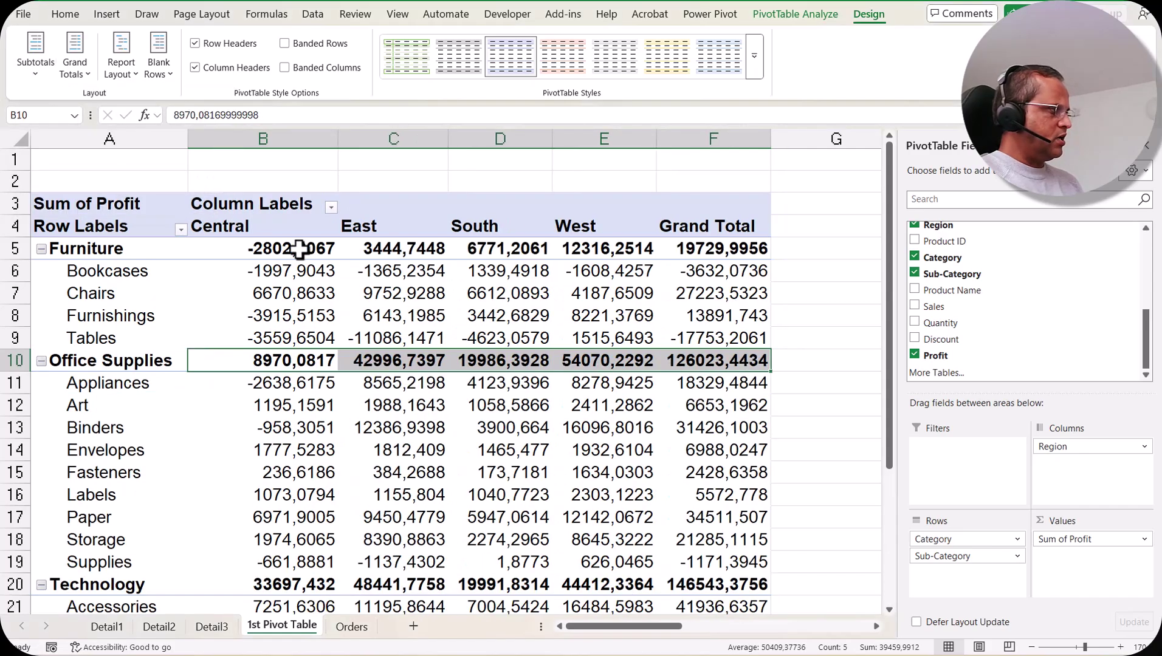
pyautogui.moveTo(299, 246); pyautogui.dragTo(628, 249)
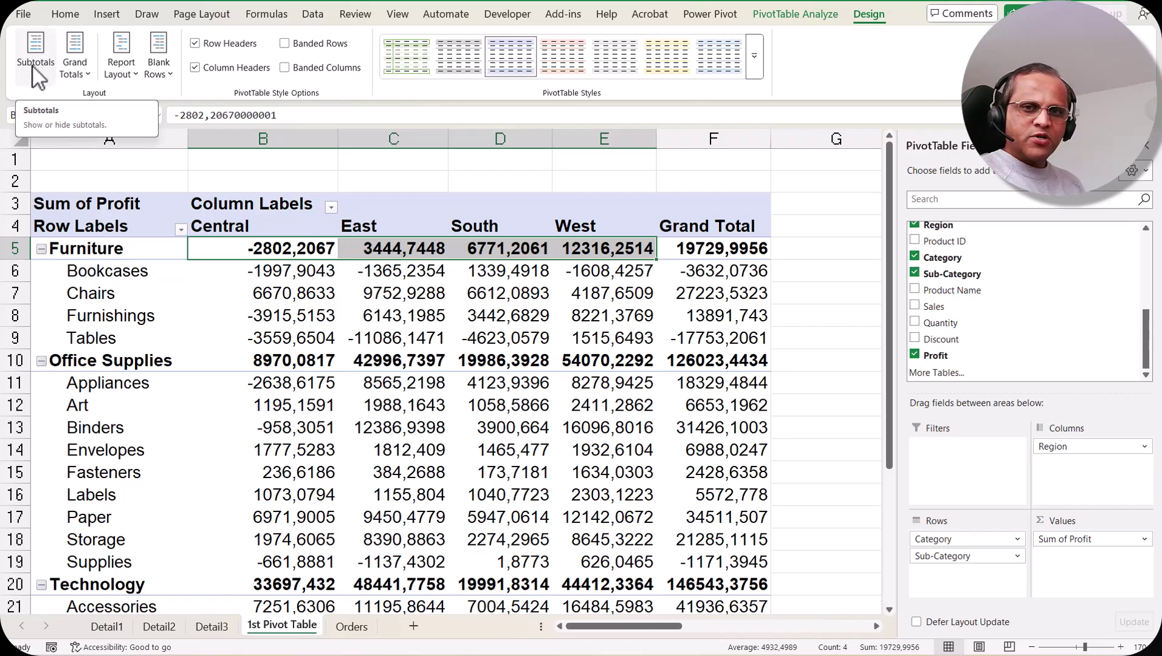
# Step: Examine the Grand Total column, zoom the sheet out to 150%, and compare the Central column's values with its grand total
pyautogui.click(82, 67)
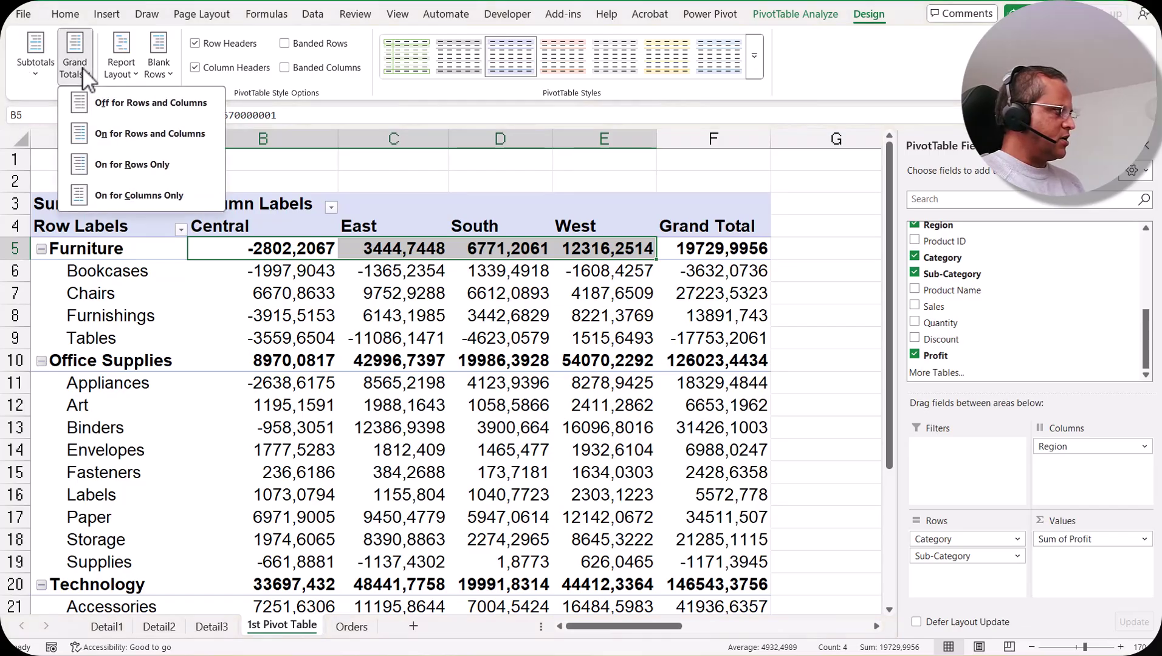
pyautogui.click(81, 67)
pyautogui.moveTo(734, 245); pyautogui.dragTo(746, 606)
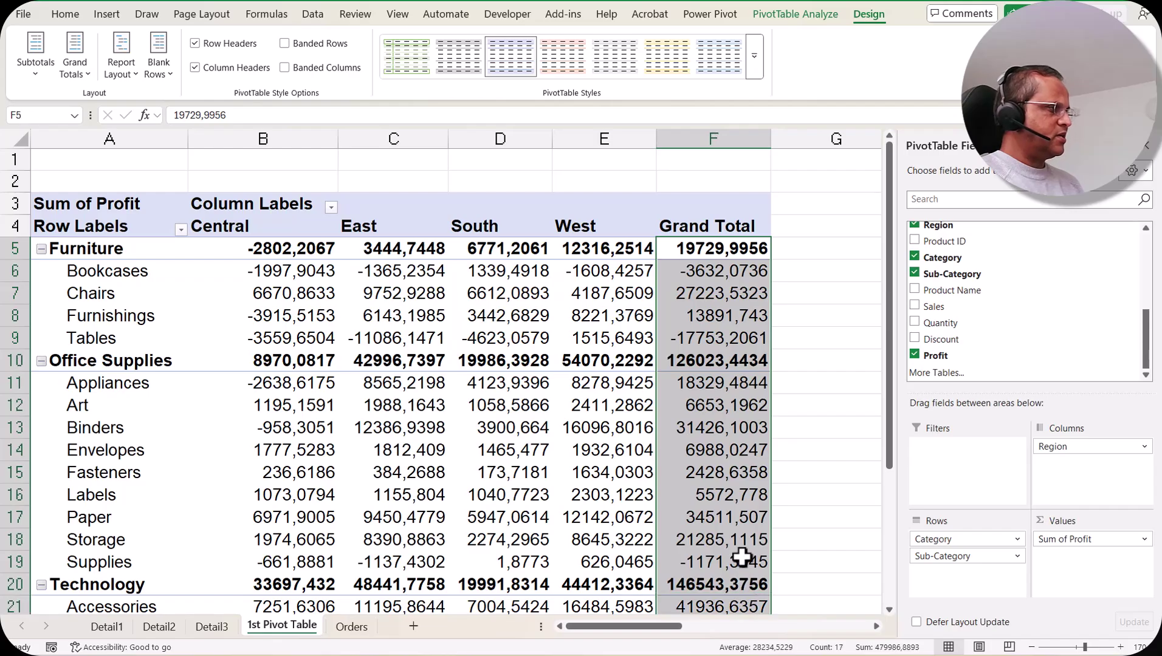
pyautogui.scroll(-3, 717, 290)
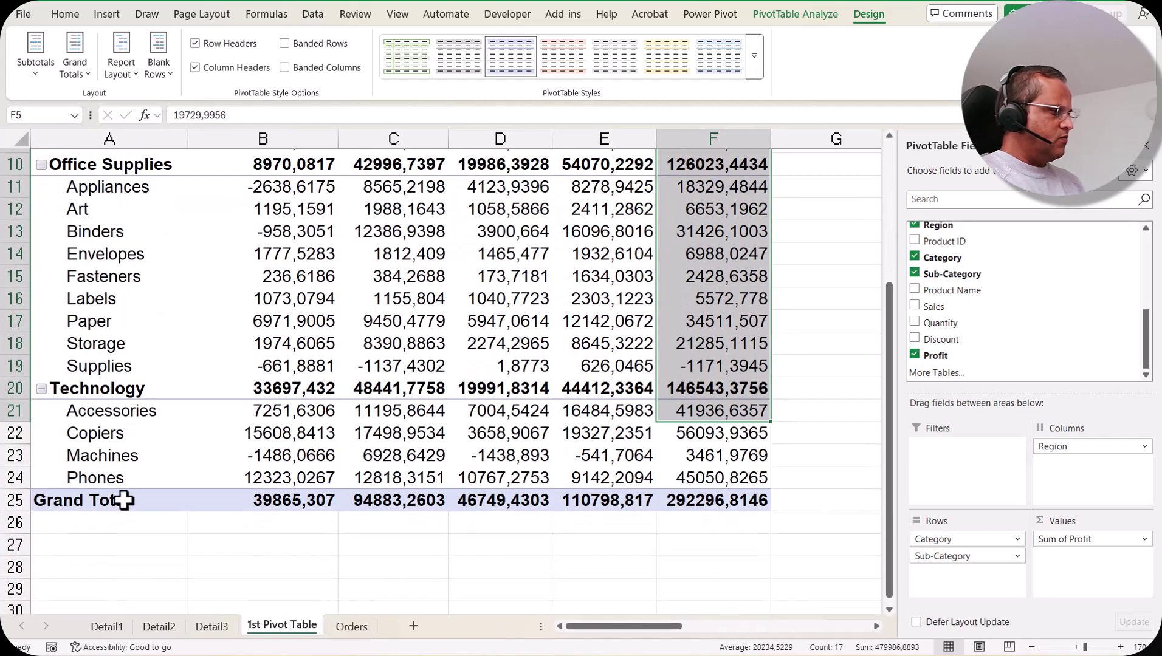
pyautogui.click(1032, 647)
pyautogui.click(1031, 648)
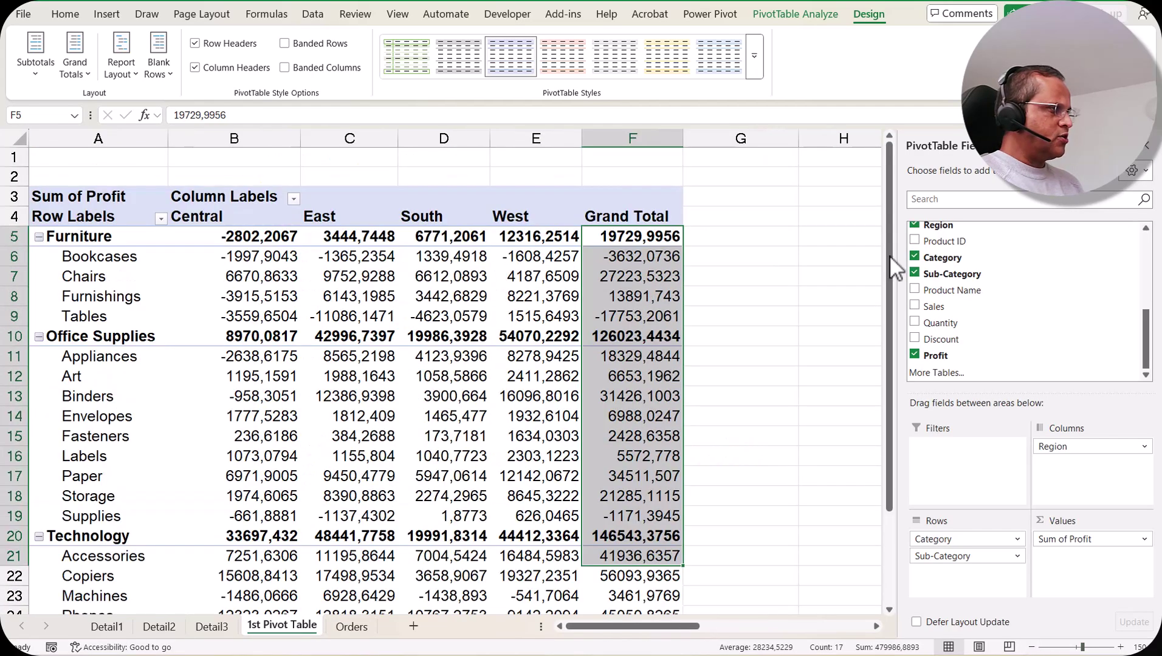
pyautogui.moveTo(888, 256); pyautogui.dragTo(889, 288)
pyautogui.click(268, 589)
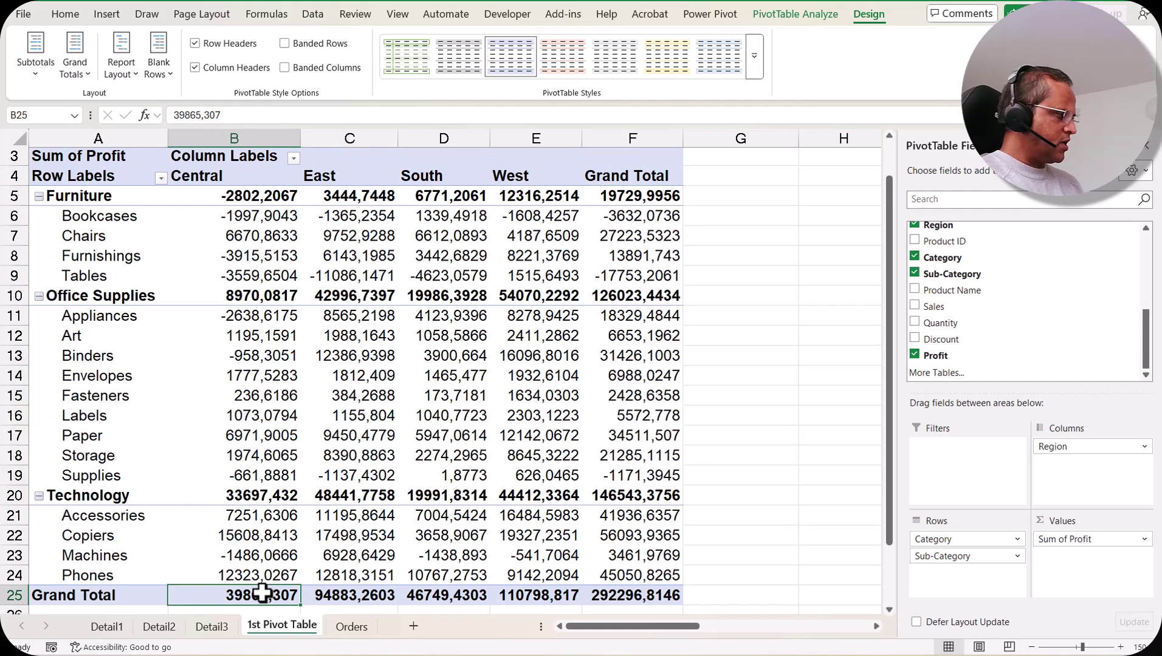
pyautogui.moveTo(260, 193); pyautogui.dragTo(282, 576)
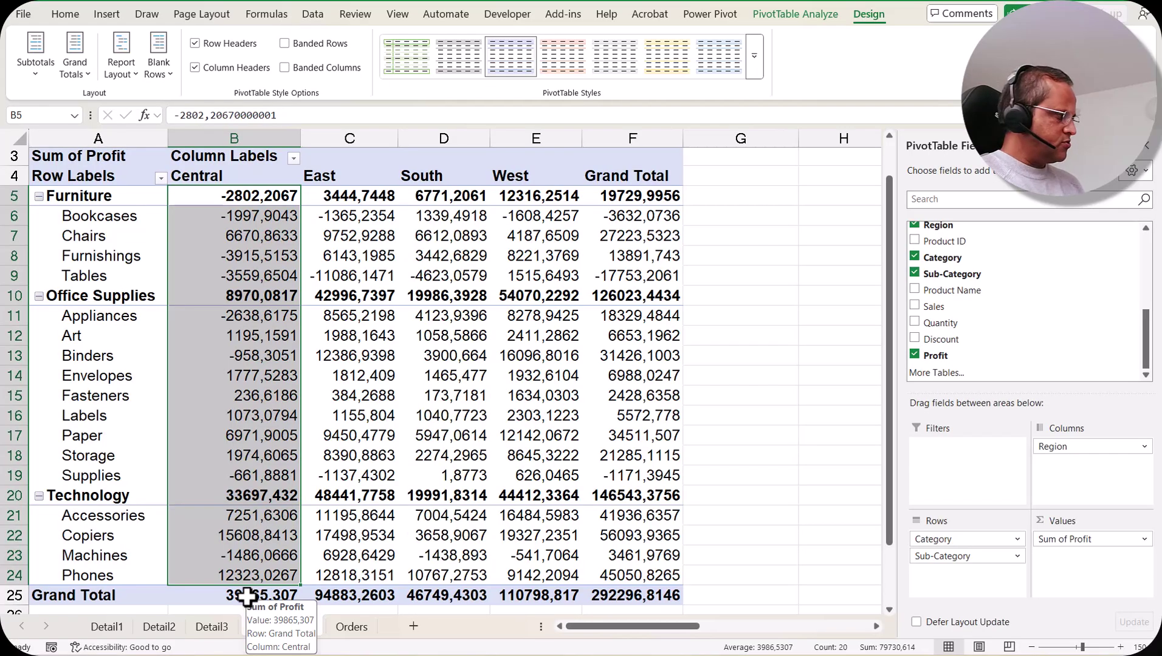
pyautogui.click(267, 597)
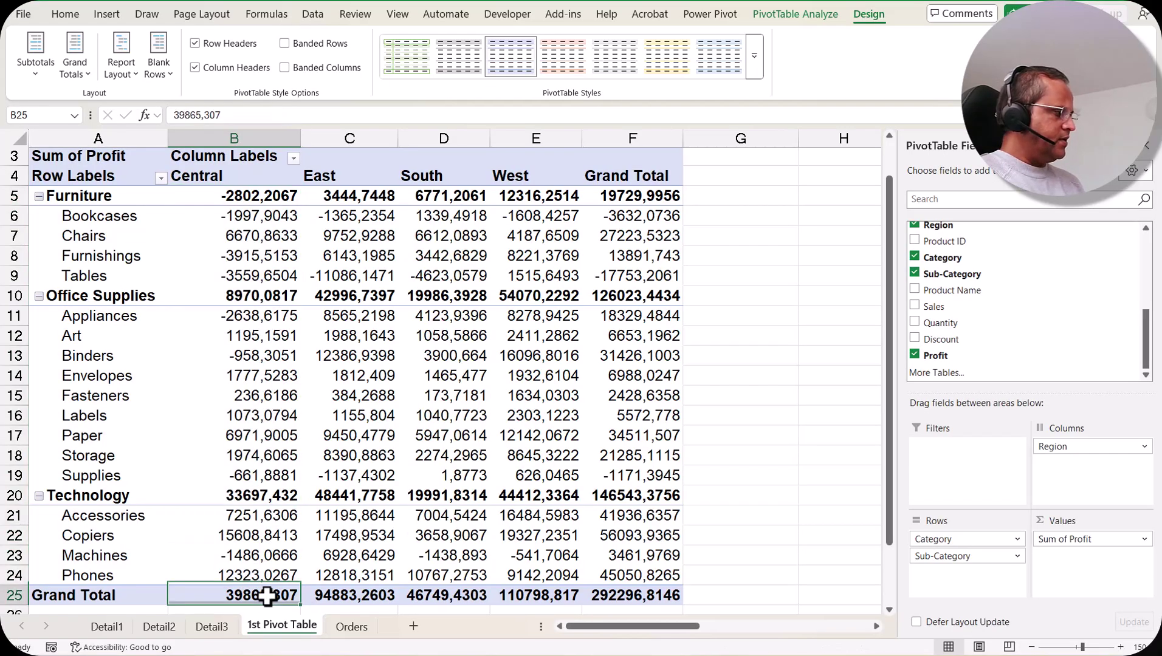
# Step: Select Furniture's four regional profits and compare their sum with the Furniture row's grand total
pyautogui.click(626, 195)
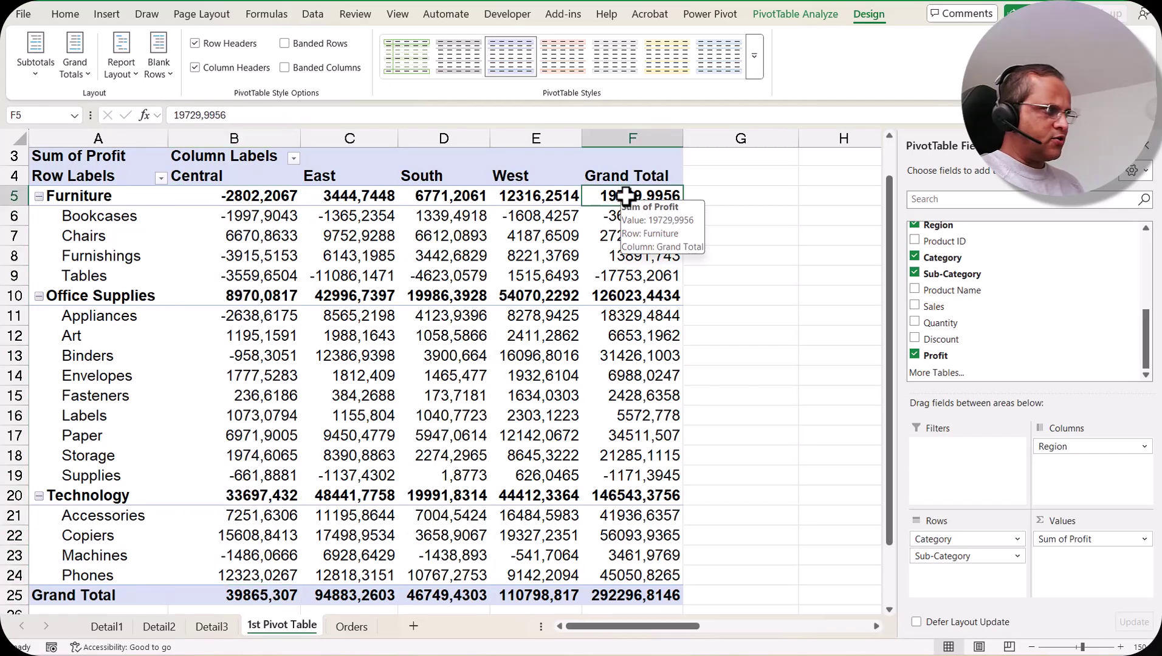
pyautogui.moveTo(280, 196); pyautogui.dragTo(526, 189)
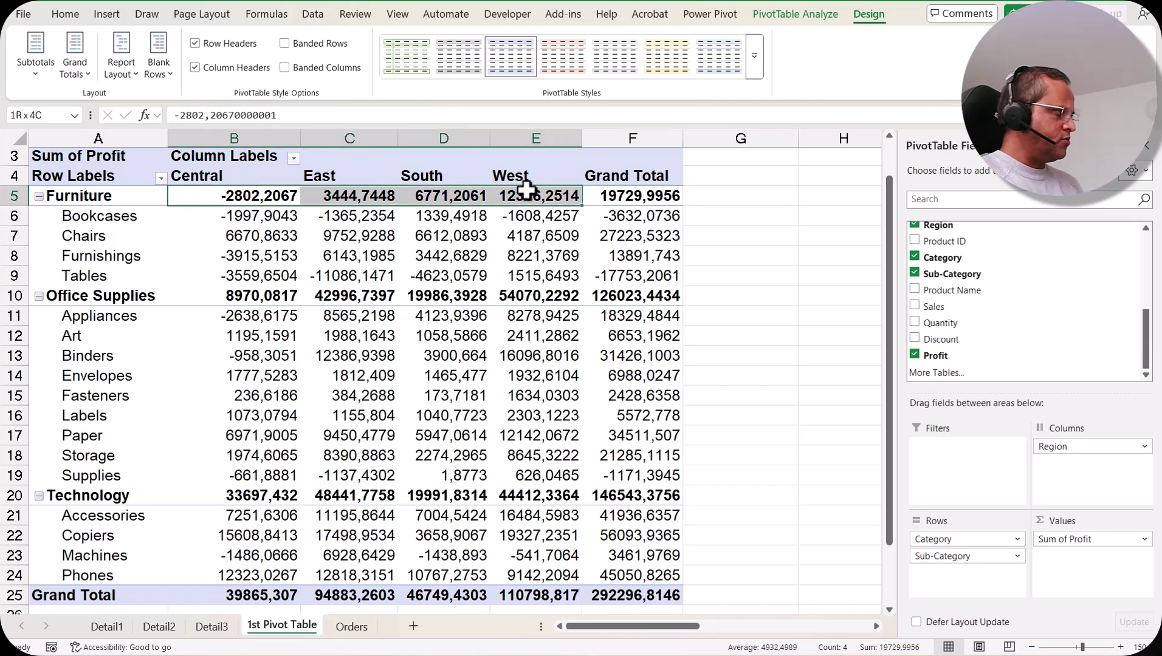
pyautogui.click(653, 196)
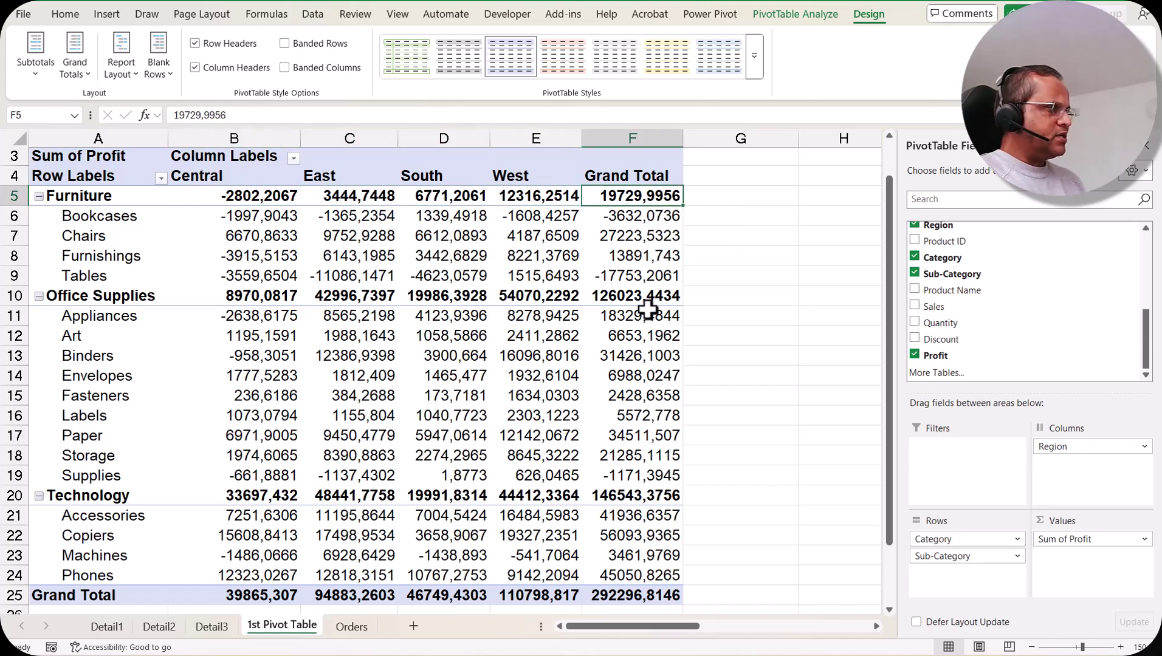
pyautogui.moveTo(648, 310)
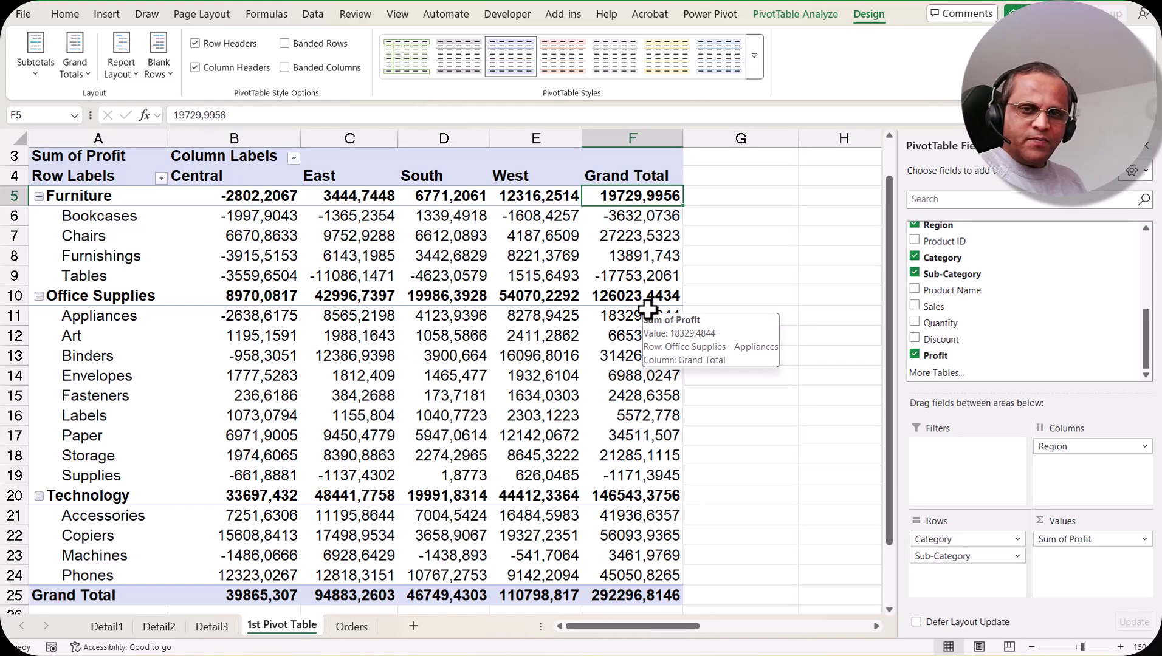
# Step: Turn grand totals off for rows and columns, and reselect a pivot table cell to turn them back on for both
pyautogui.click(72, 63)
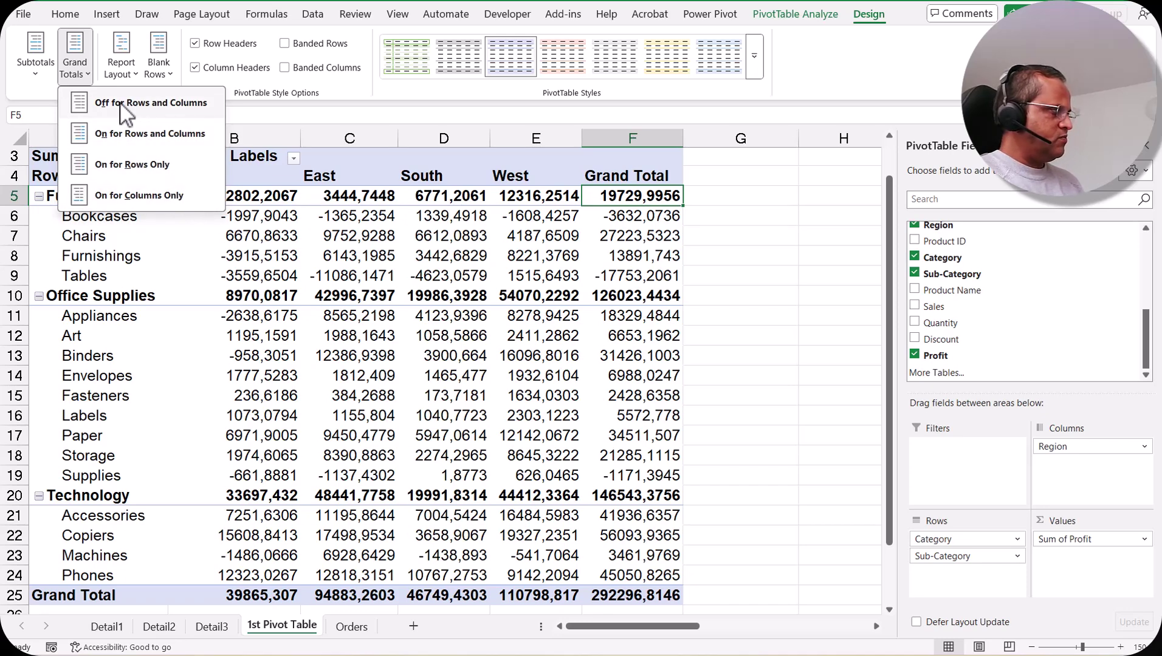
pyautogui.click(137, 104)
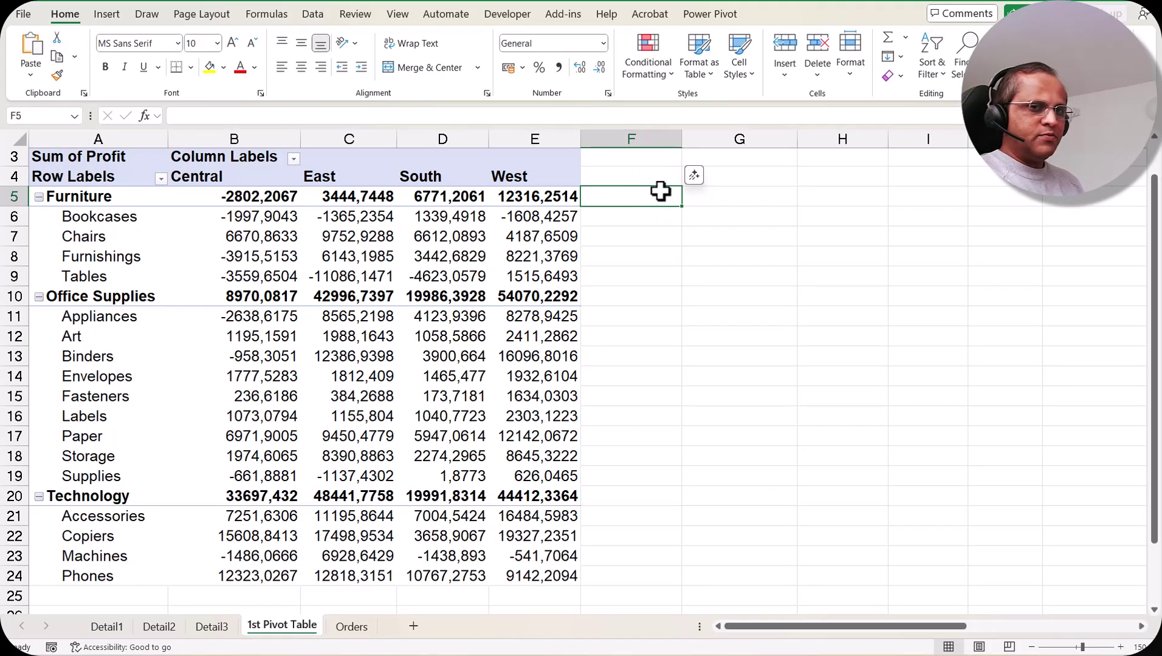
pyautogui.click(358, 256)
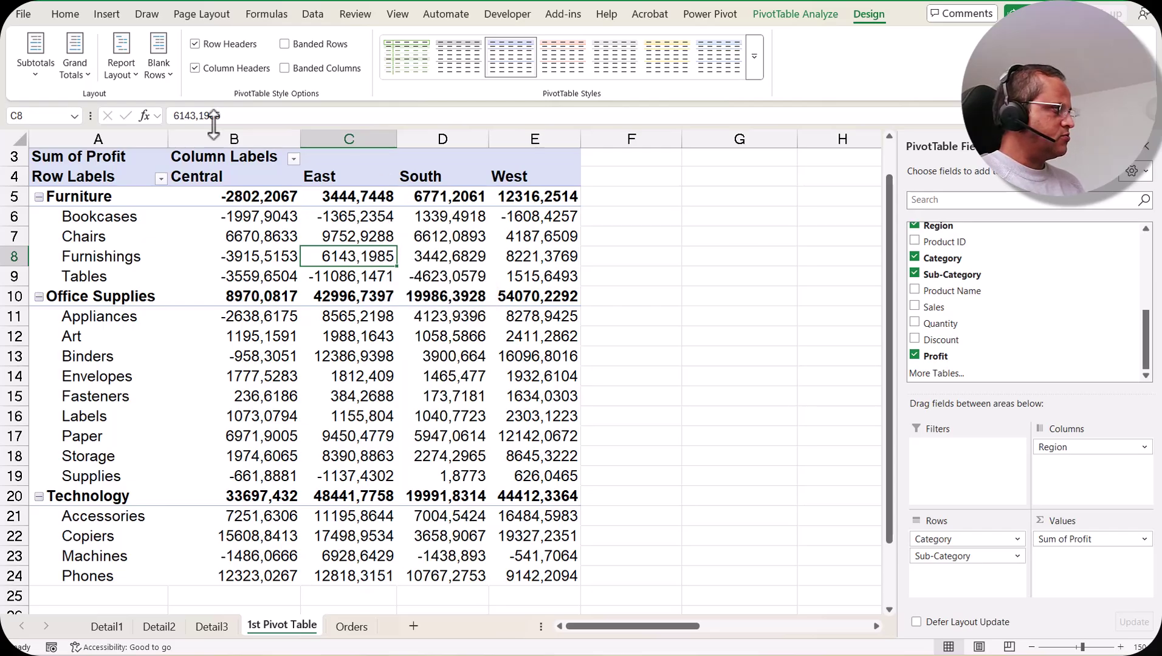
pyautogui.click(89, 75)
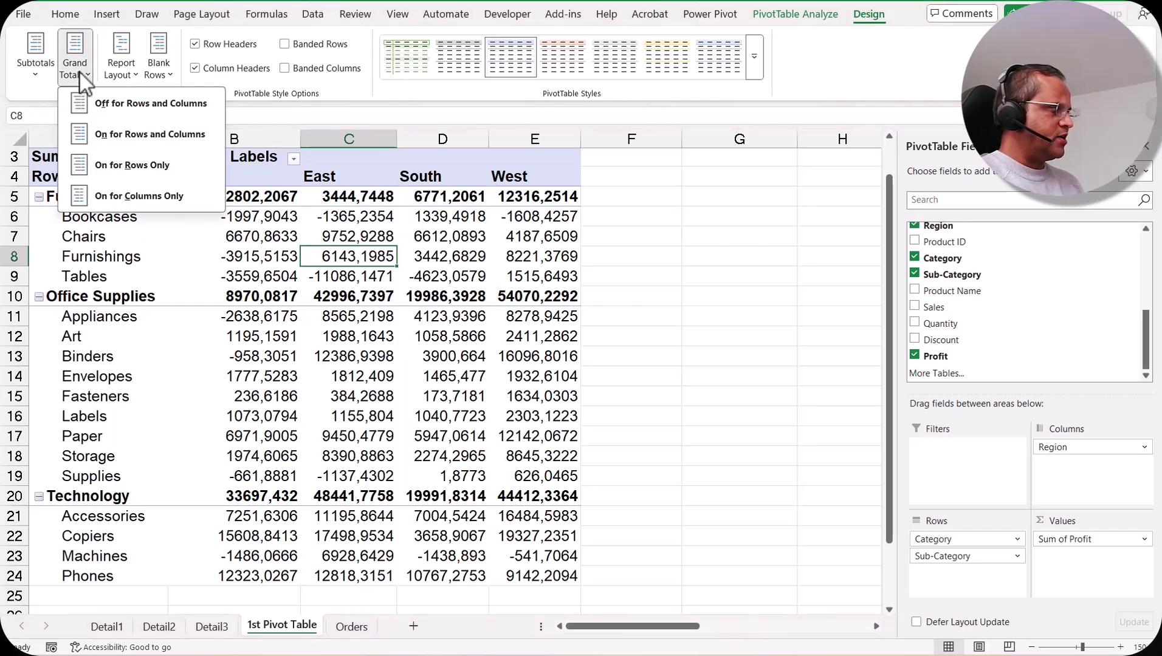
pyautogui.click(178, 138)
# Step: Limit the grand totals to rows only, and switch them to columns only
pyautogui.click(78, 72)
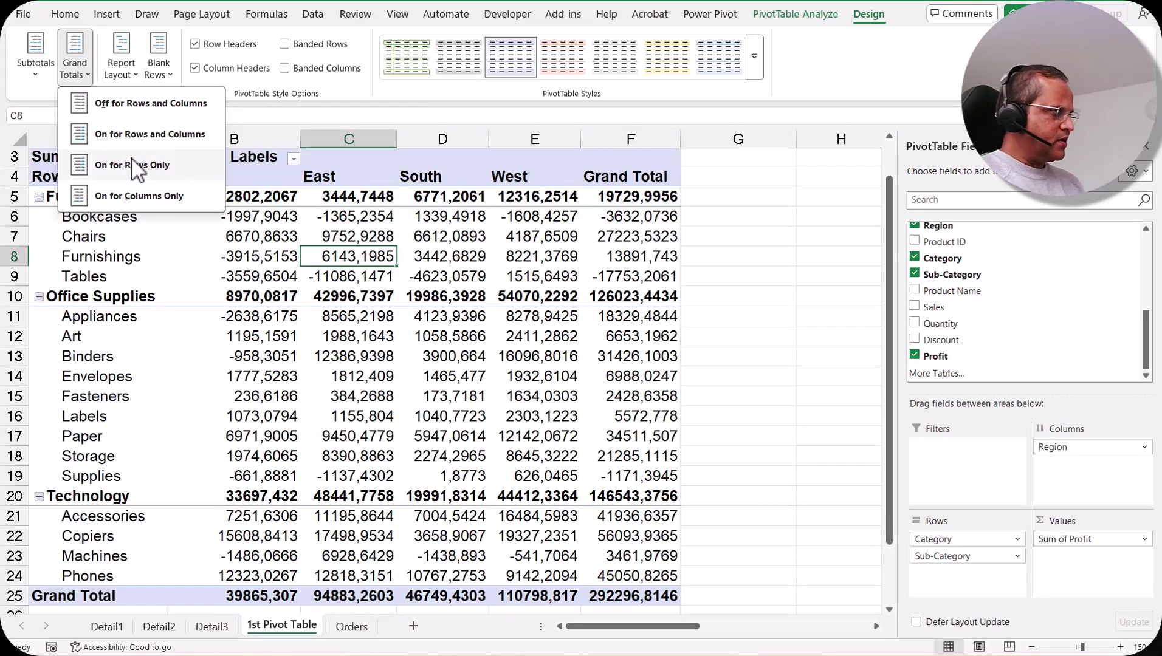
pyautogui.click(163, 170)
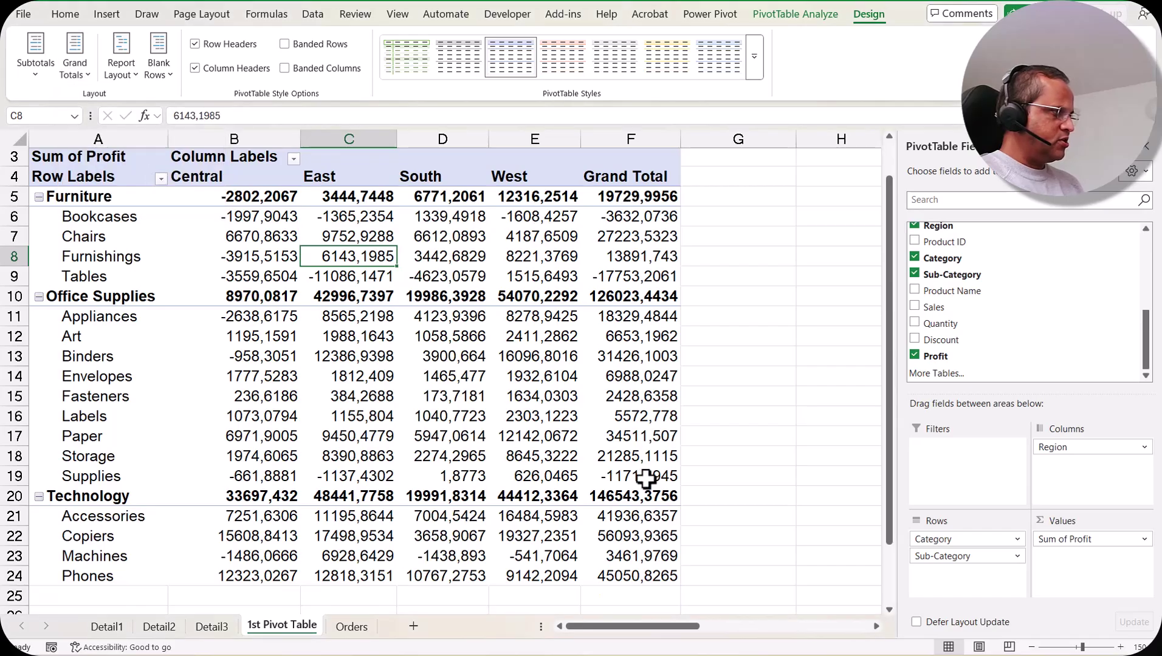
pyautogui.click(83, 65)
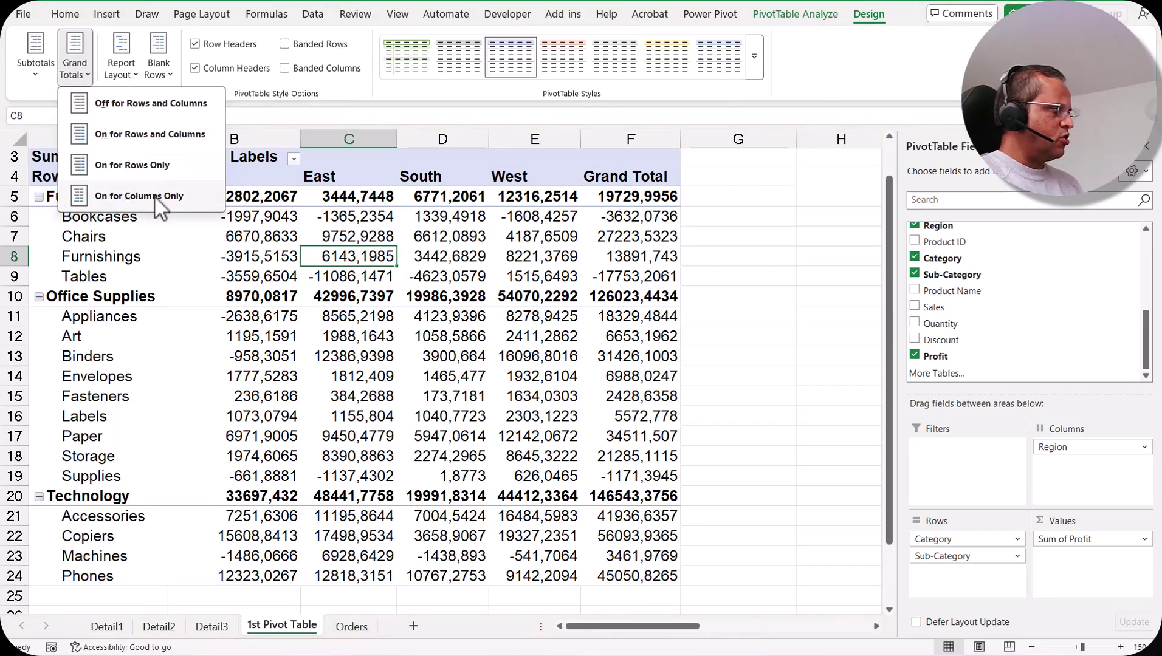
pyautogui.click(198, 200)
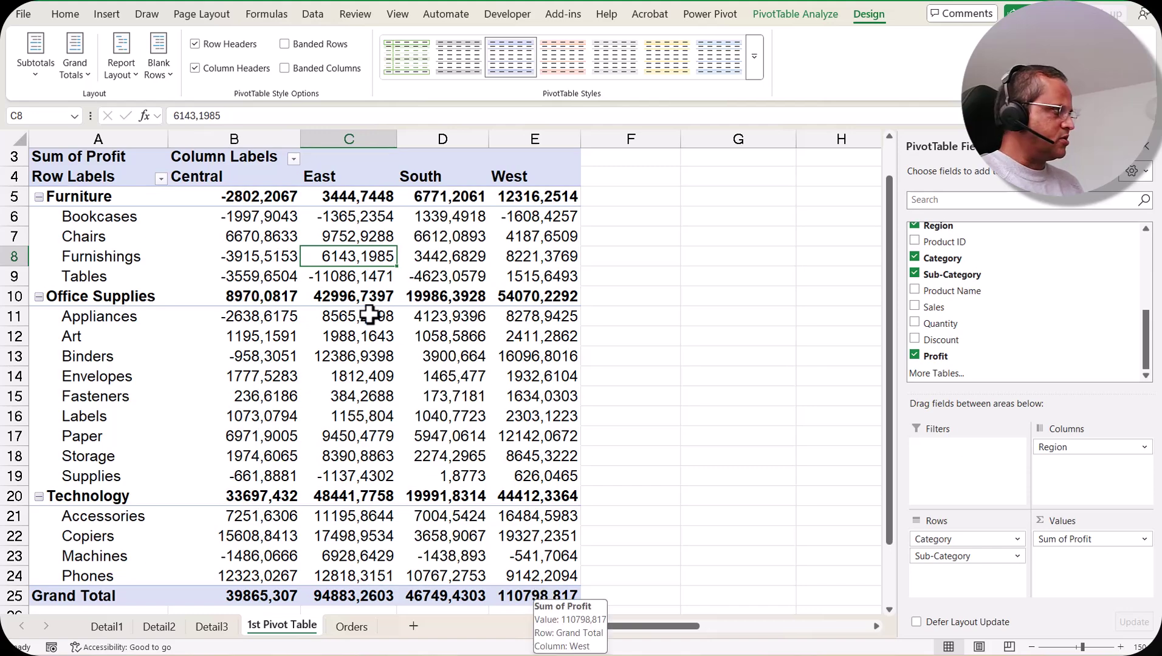
# Step: Turn grand totals on for both rows and columns, and show the report in compact form
pyautogui.click(71, 71)
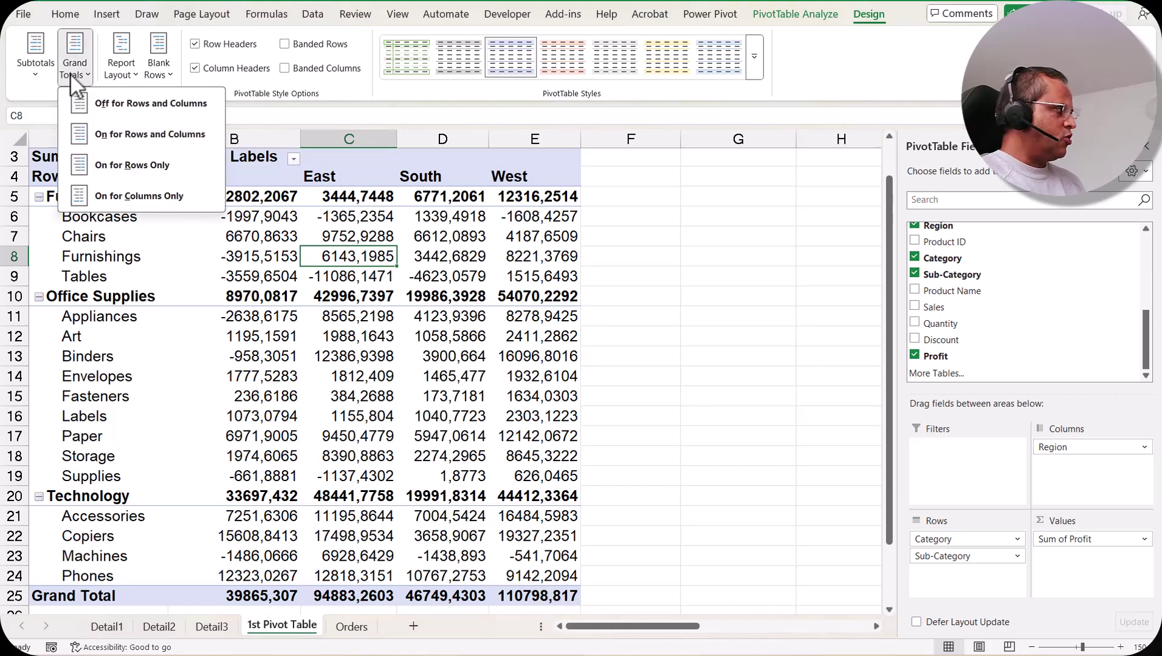
pyautogui.click(177, 137)
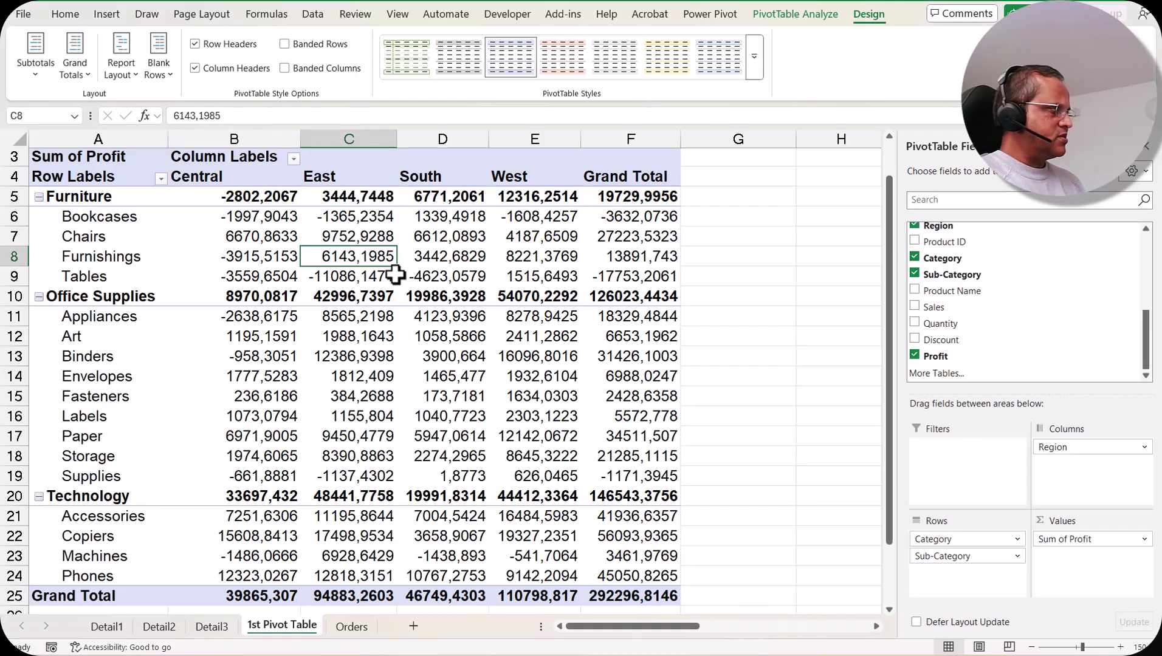
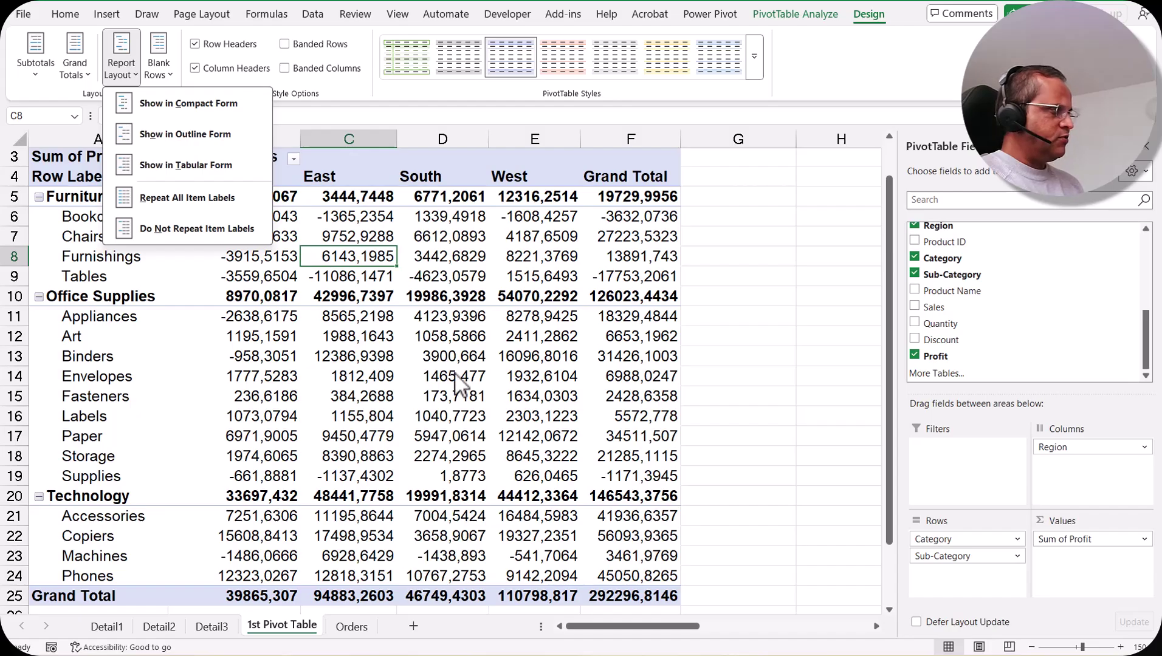
pyautogui.click(197, 105)
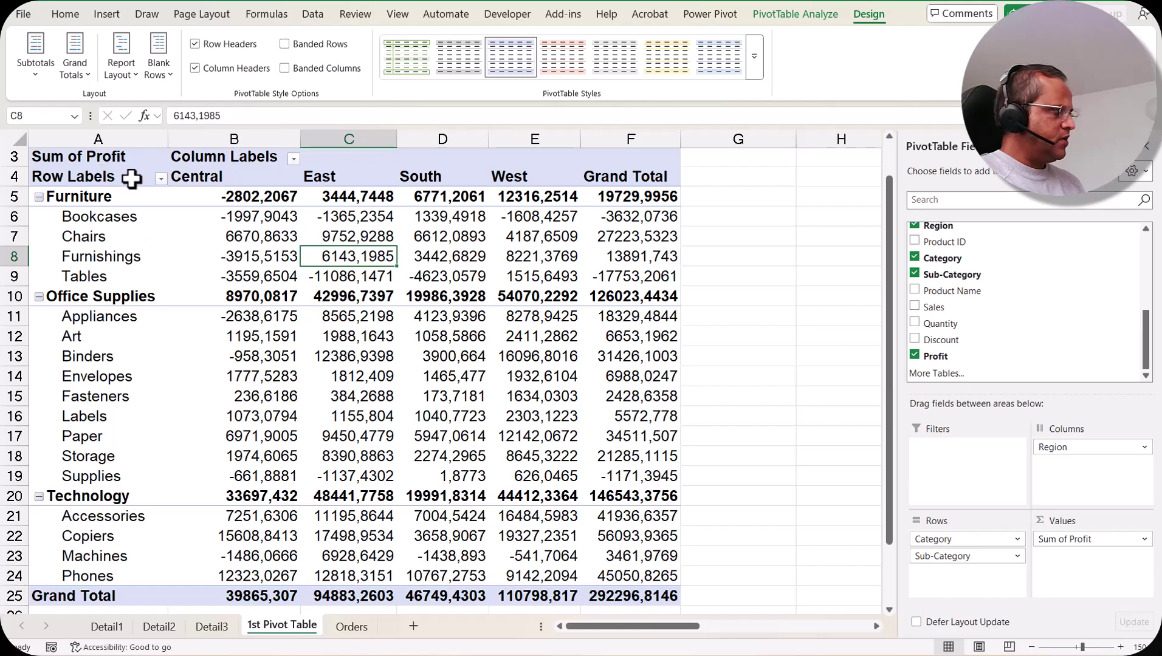
# Step: Examine how the compact layout labels its row and column header cells, comparing Row Labels with Column Labels
pyautogui.scroll(1, 98, 176)
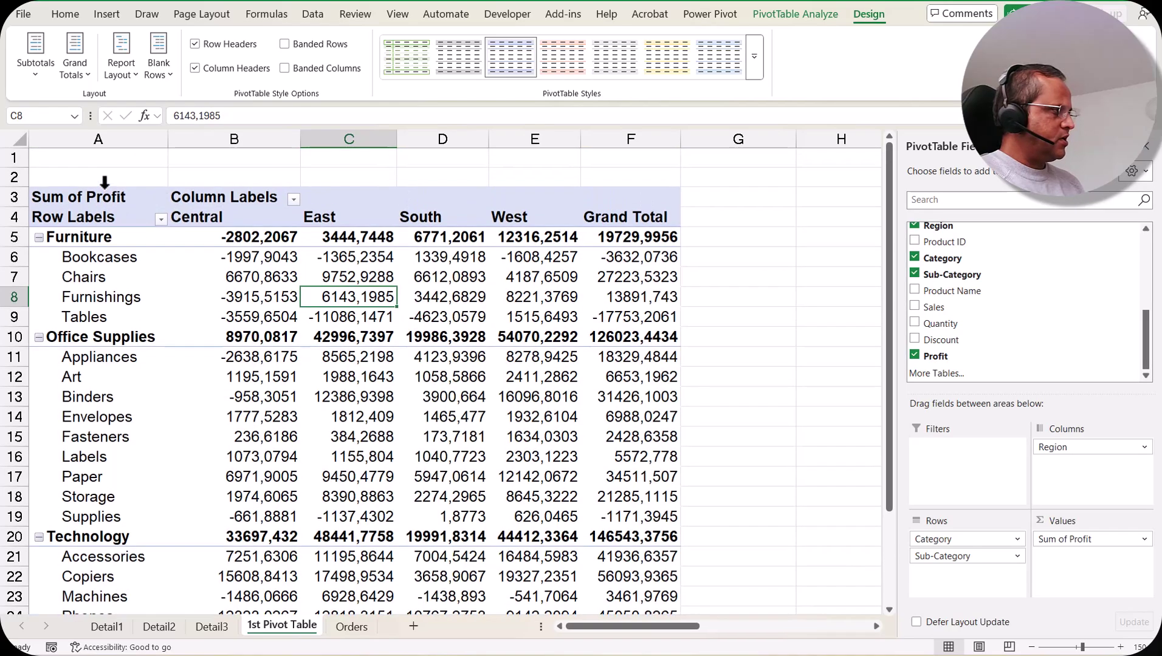
pyautogui.click(76, 219)
pyautogui.click(218, 194)
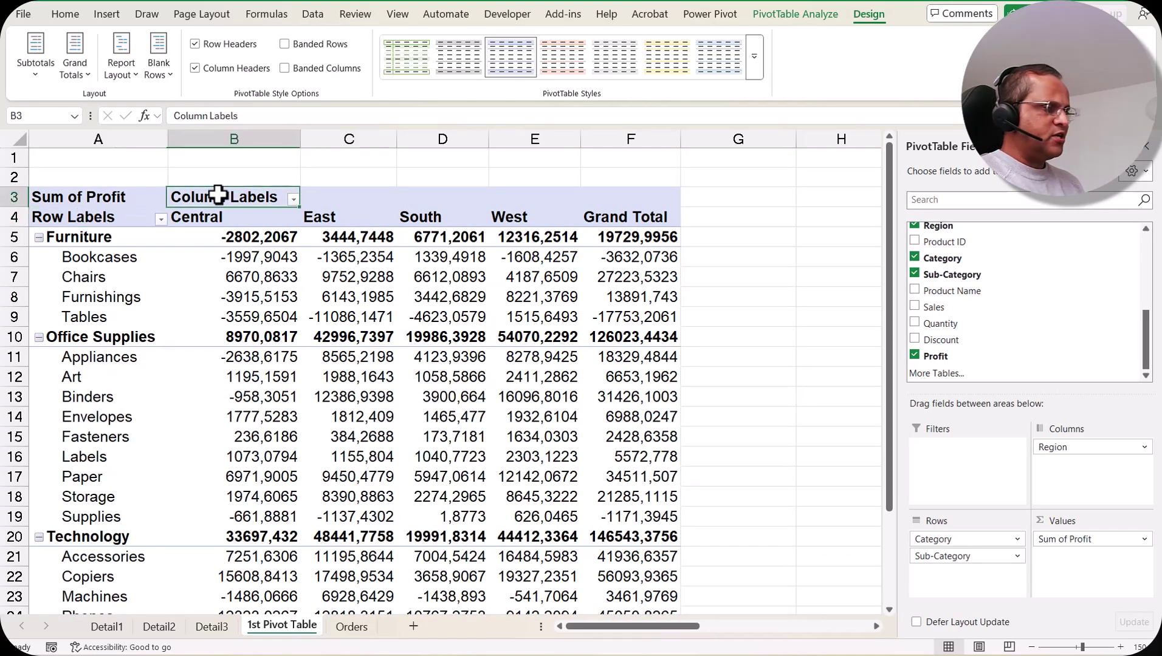
pyautogui.click(104, 218)
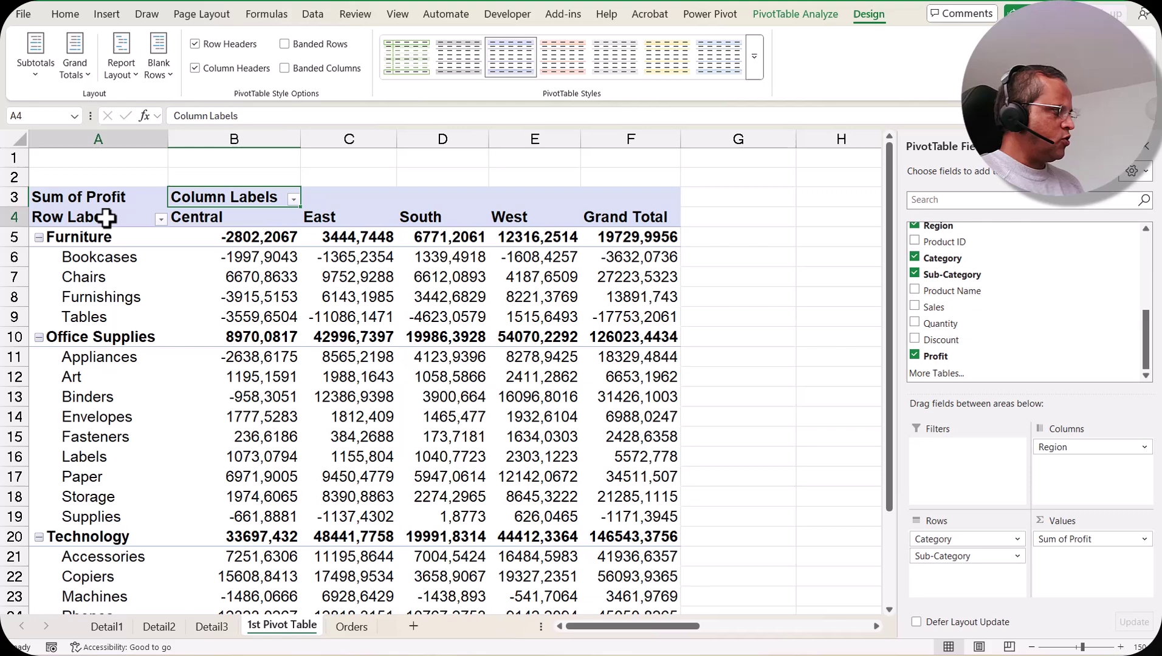
pyautogui.click(216, 197)
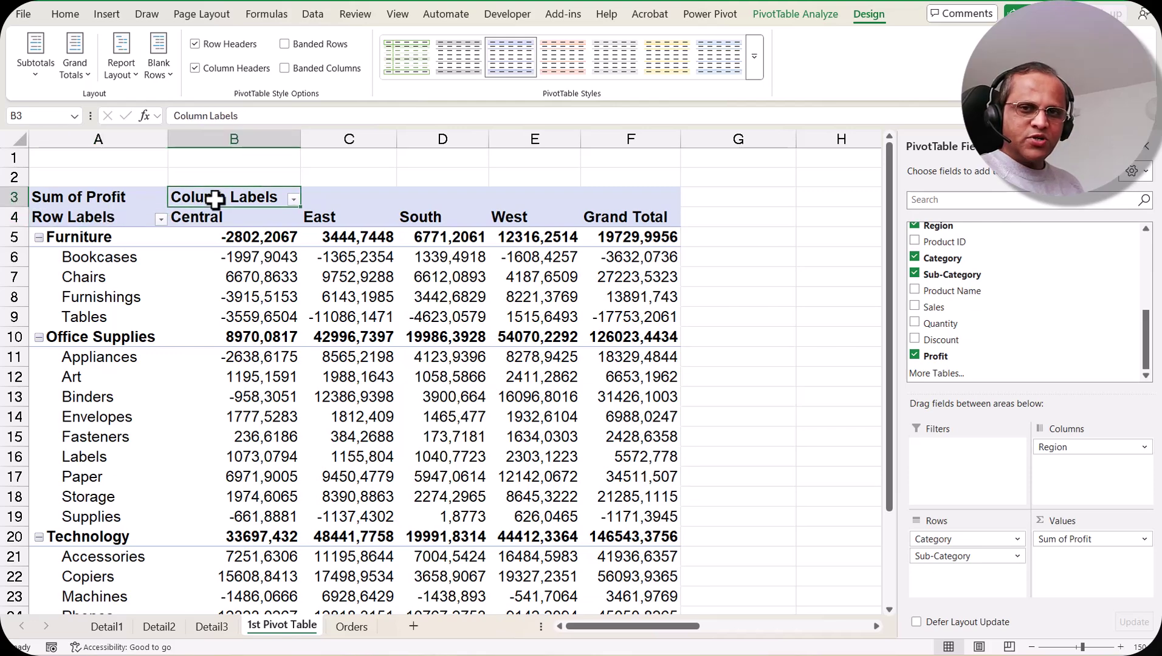
pyautogui.click(82, 220)
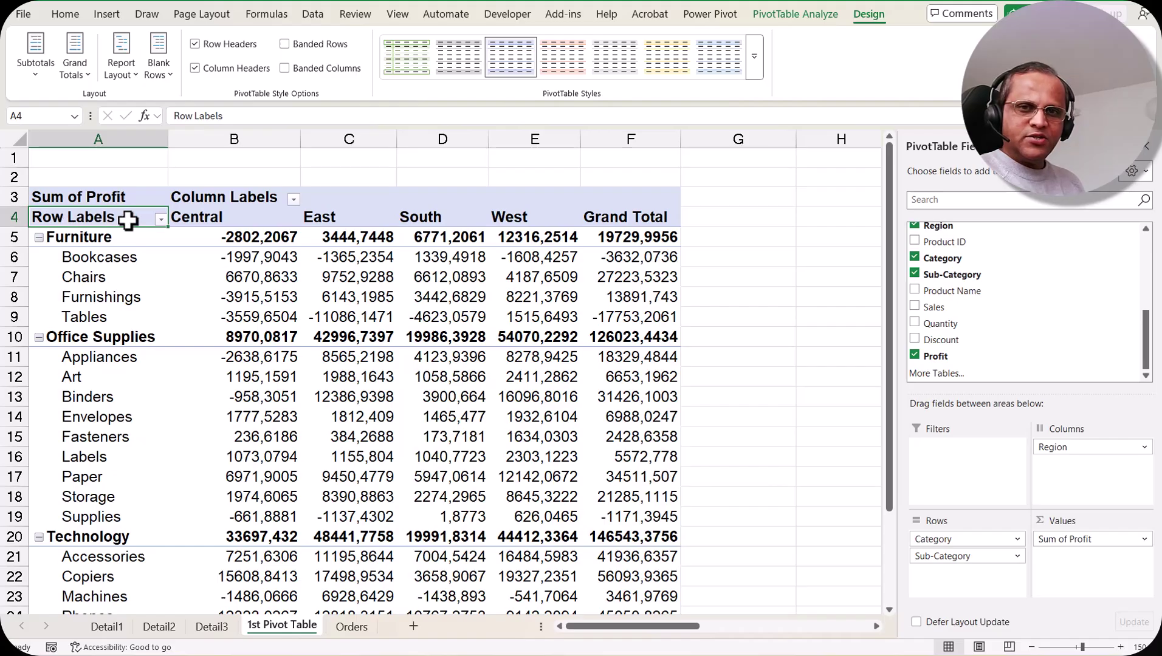
pyautogui.click(243, 197)
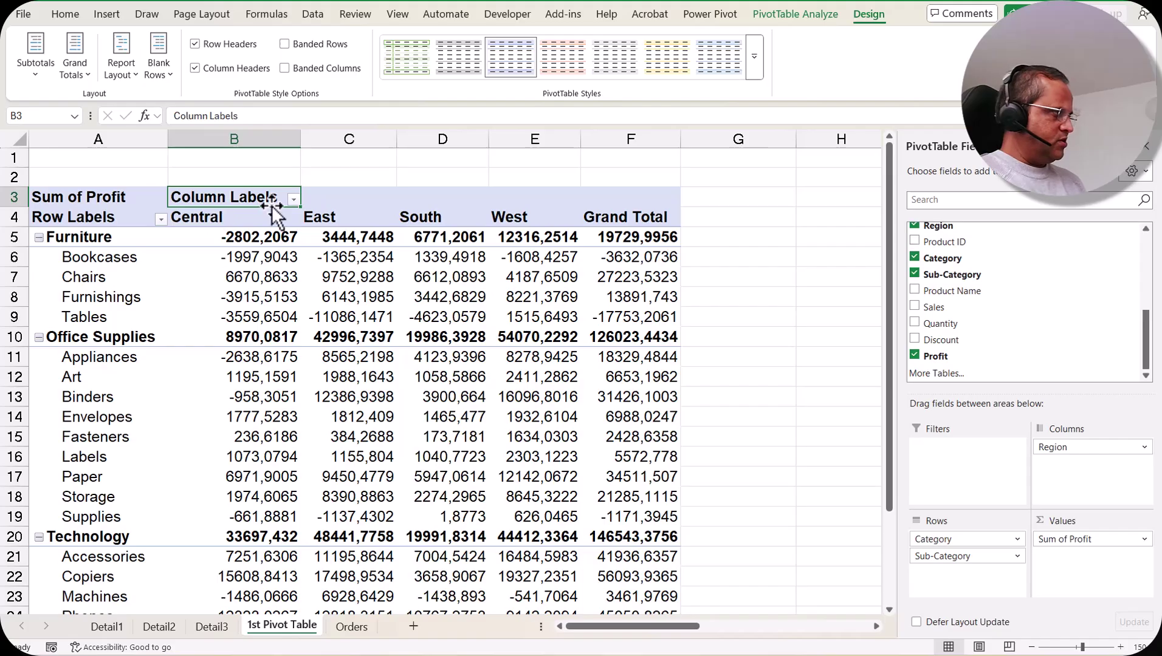
pyautogui.click(253, 219)
pyautogui.click(70, 218)
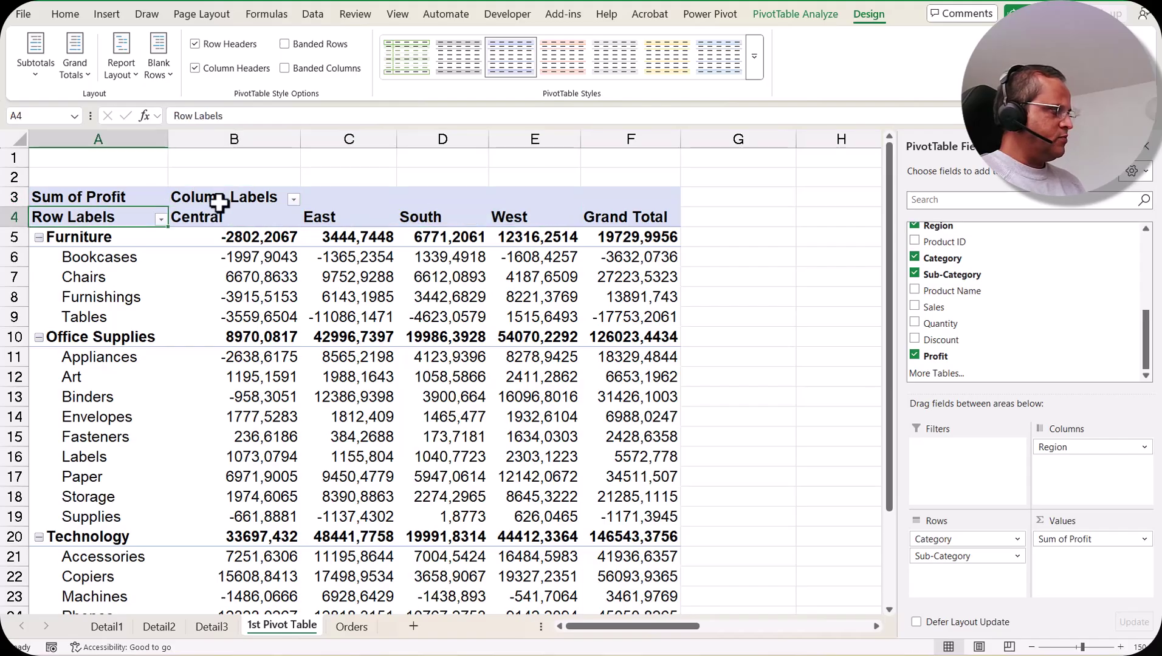
pyautogui.click(243, 196)
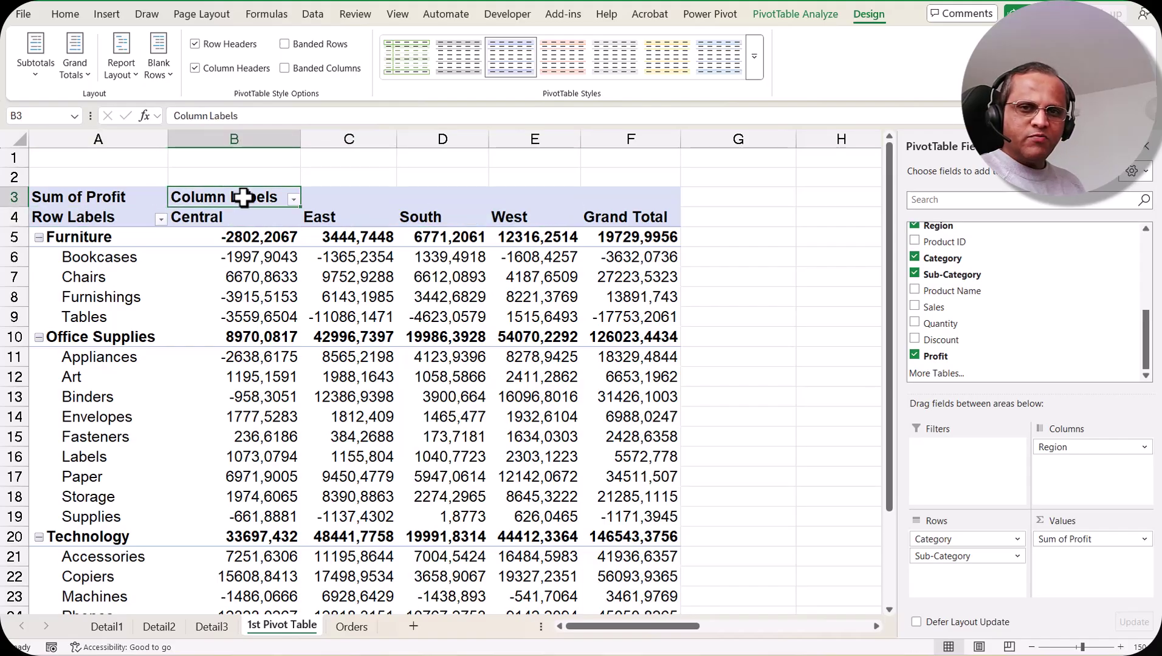
# Step: Show the report in outline form and check the Category, Sub-Category and Region header cells
pyautogui.click(115, 66)
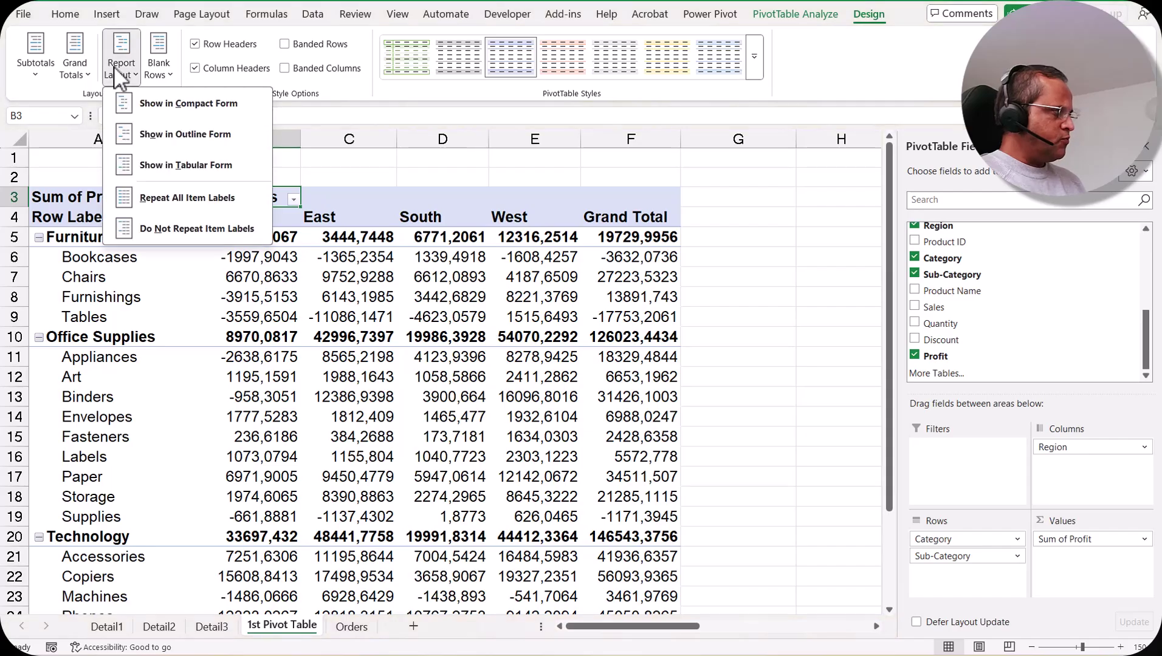
pyautogui.click(219, 138)
pyautogui.click(104, 220)
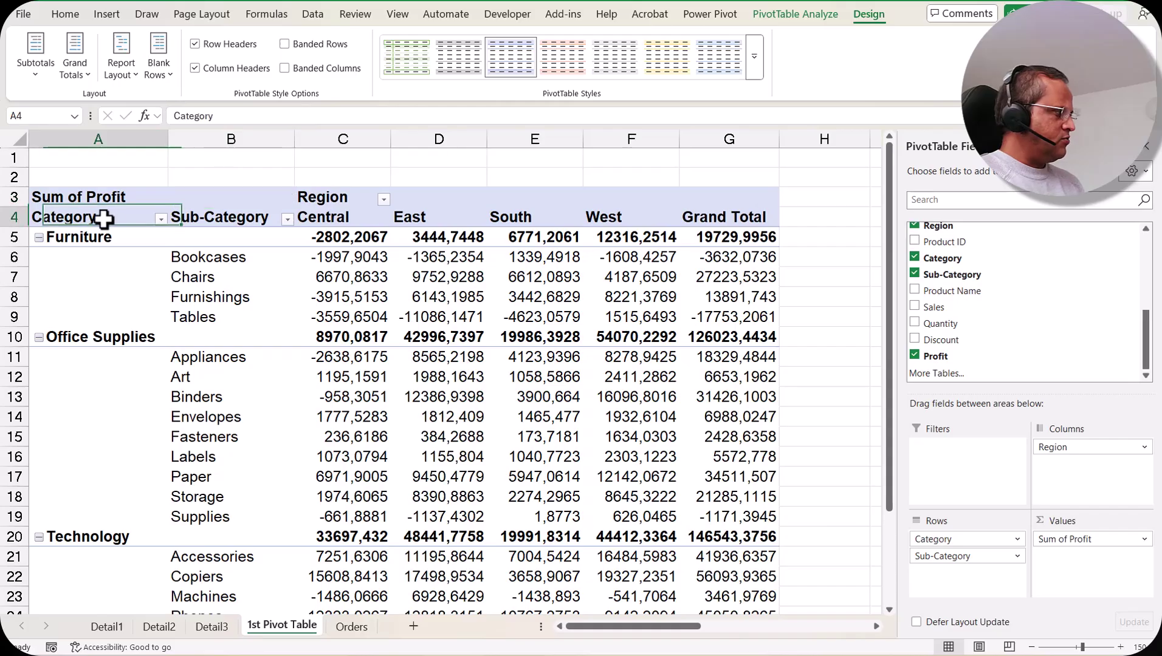
pyautogui.click(243, 219)
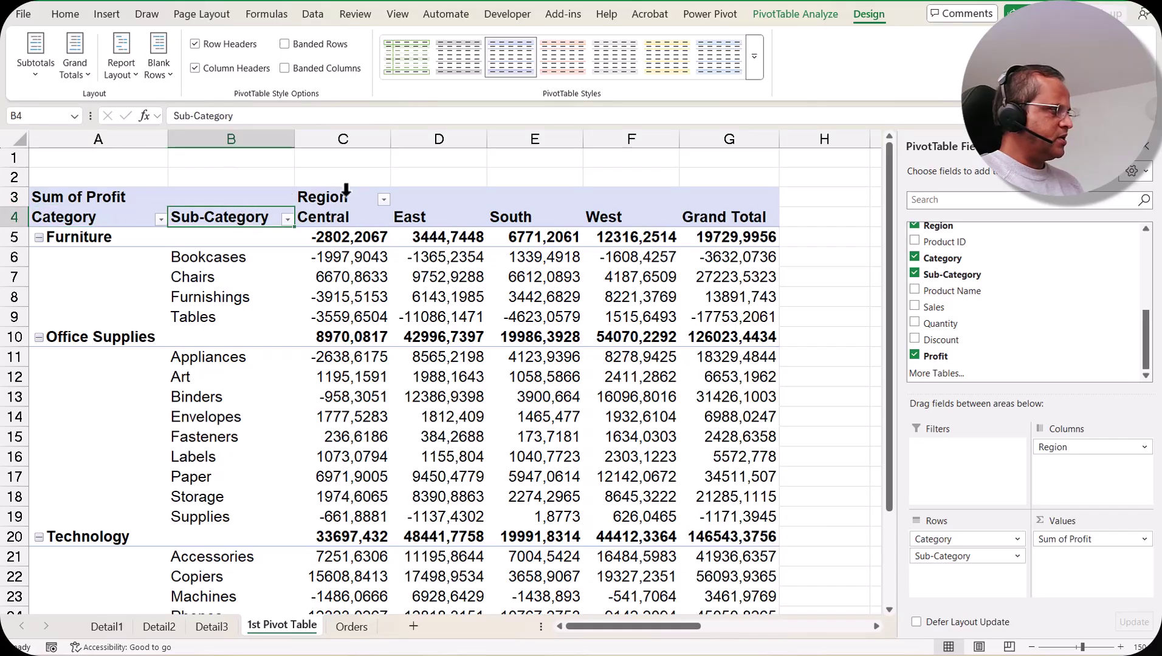
pyautogui.click(340, 198)
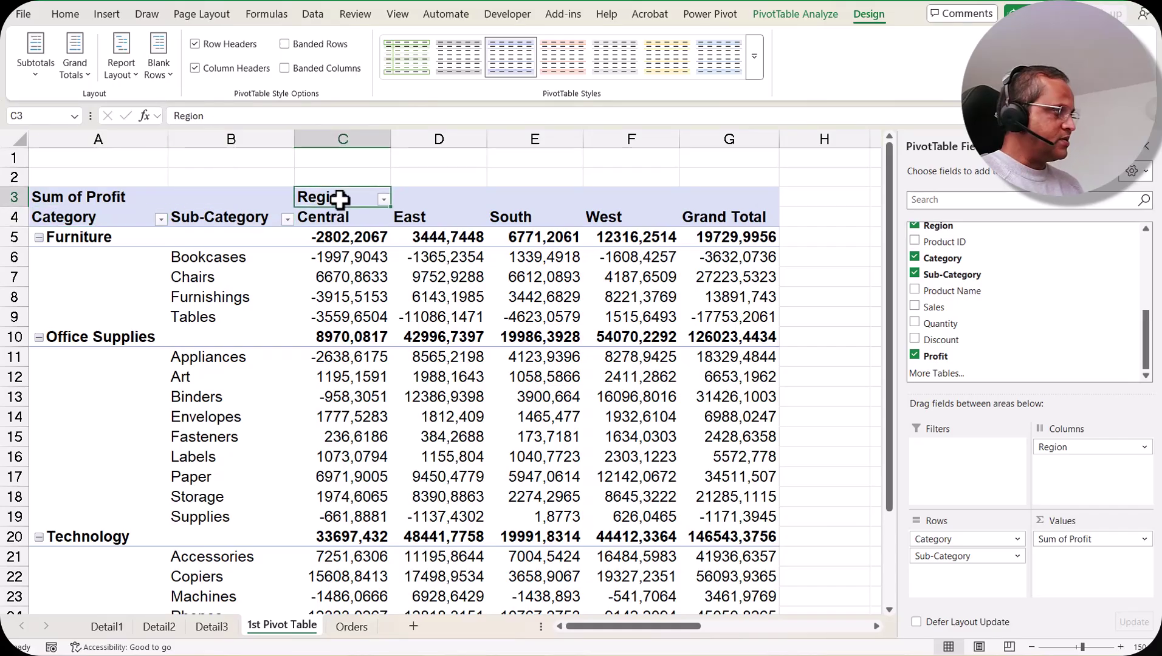
# Step: Show the report in tabular form and check the Category and Region header cells
pyautogui.click(120, 68)
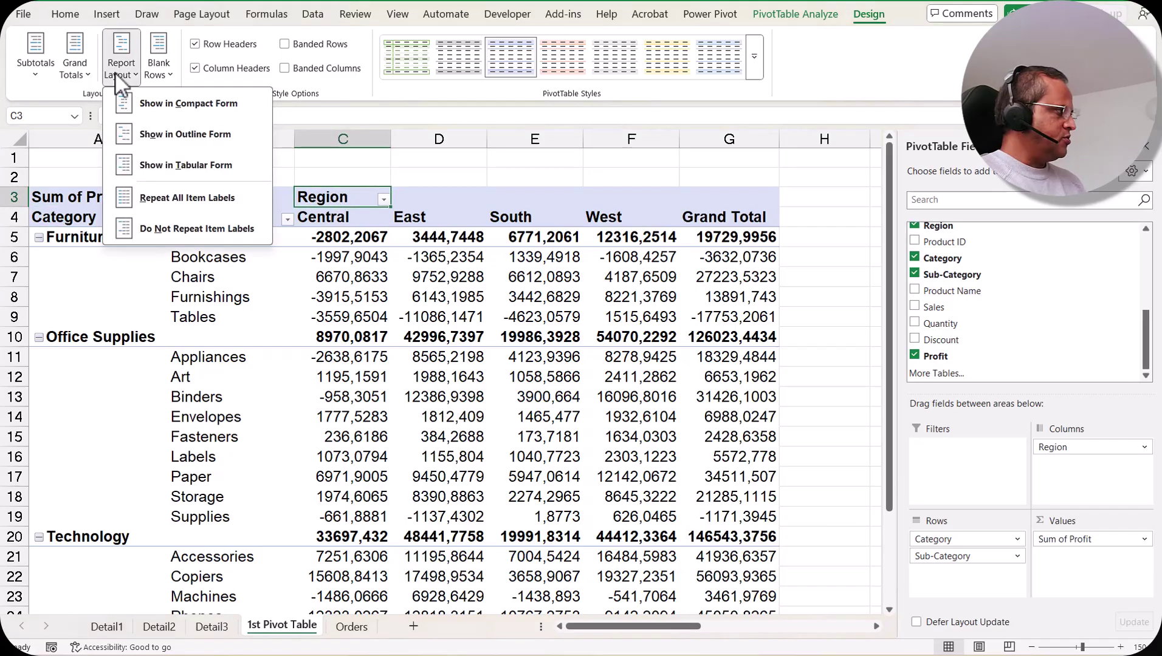
pyautogui.click(232, 163)
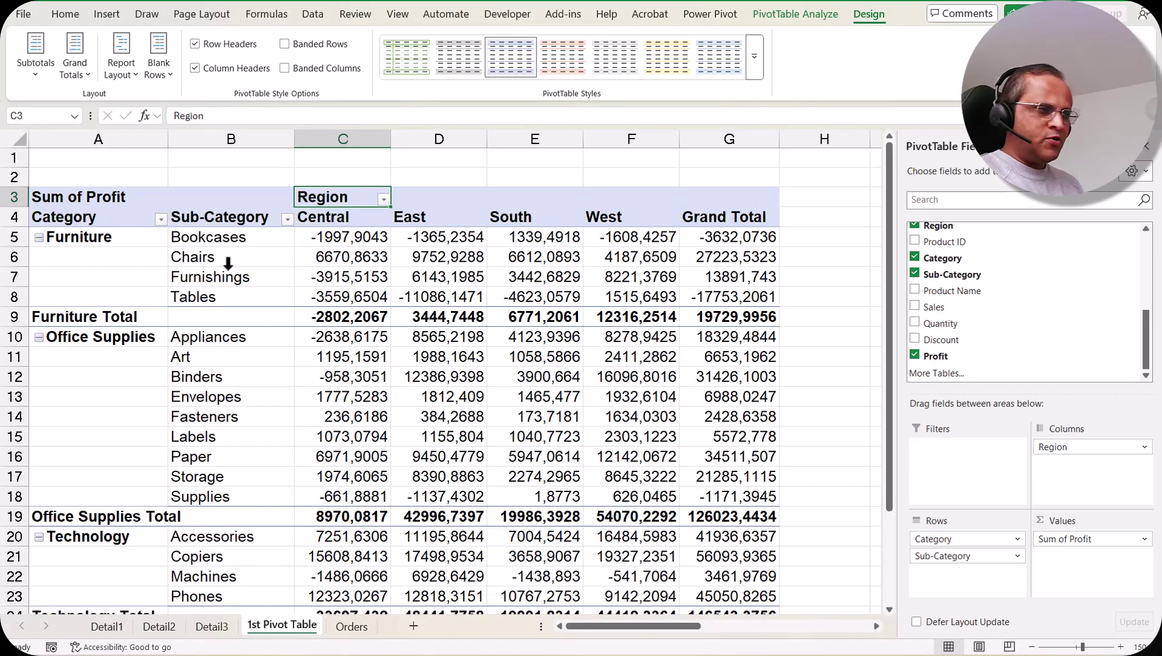
pyautogui.click(78, 216)
pyautogui.click(332, 200)
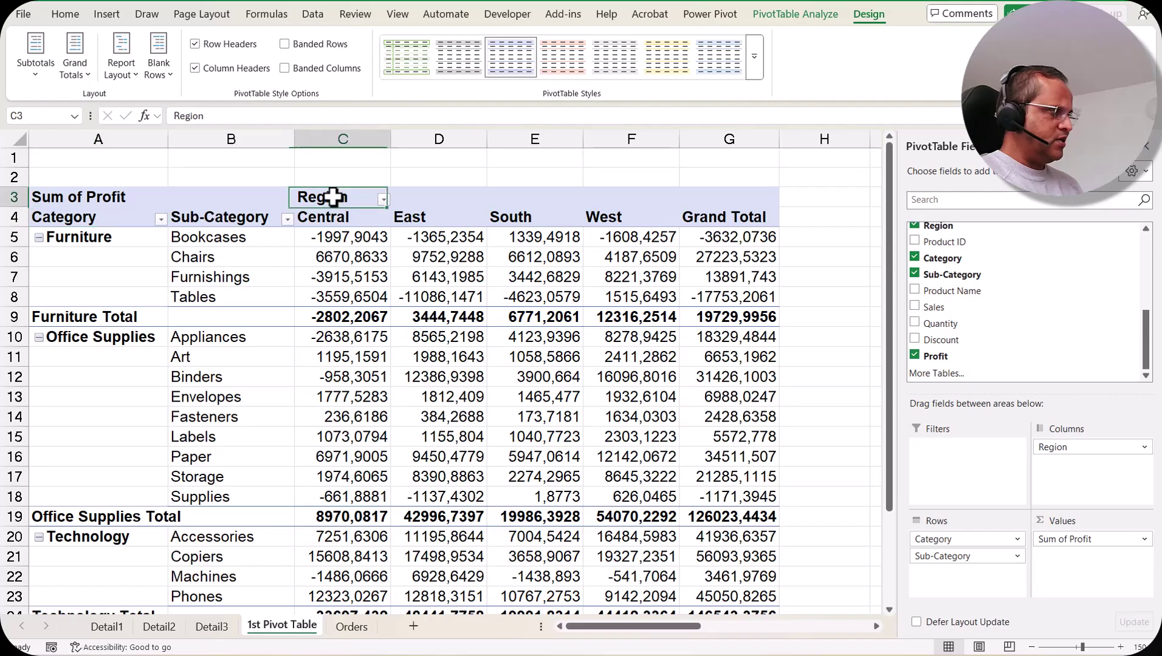
# Step: Return the report to outline form and compare the Furniture cell with its sub-categories from Bookcases to Tables
pyautogui.click(116, 68)
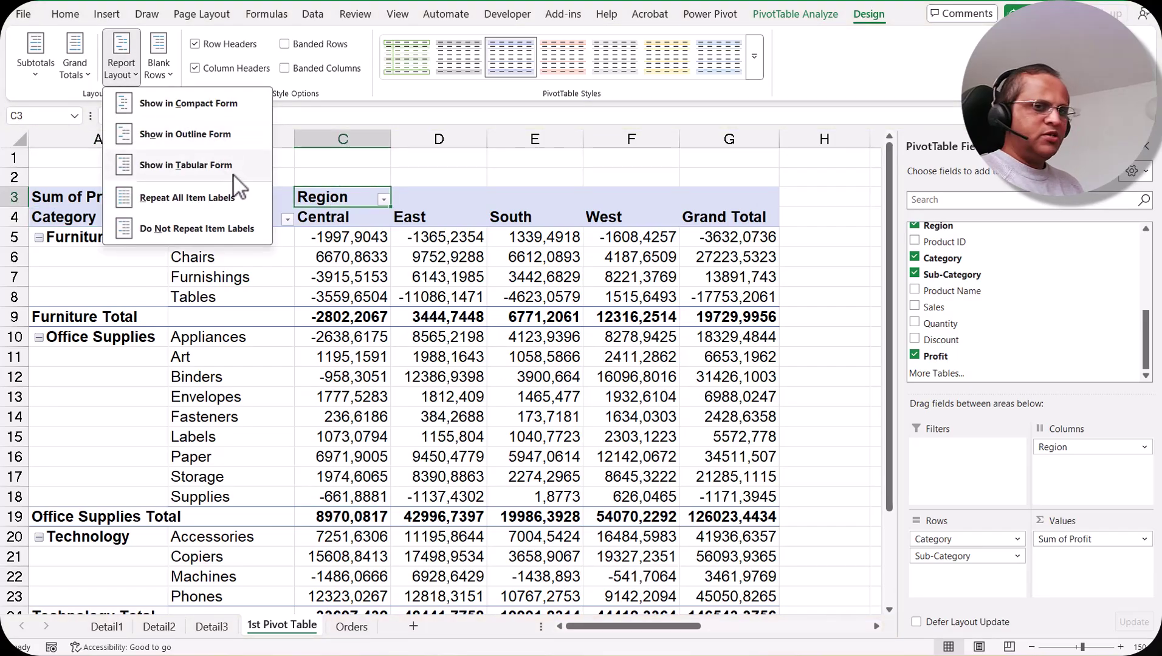
pyautogui.click(221, 136)
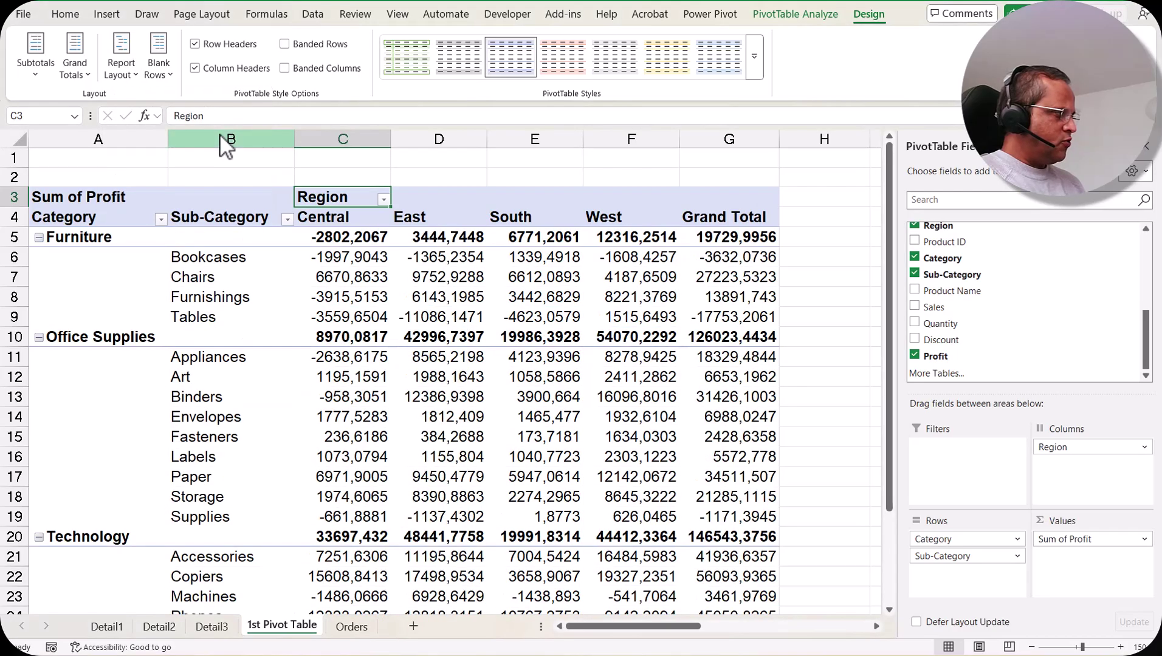
pyautogui.click(54, 251)
pyautogui.click(162, 297)
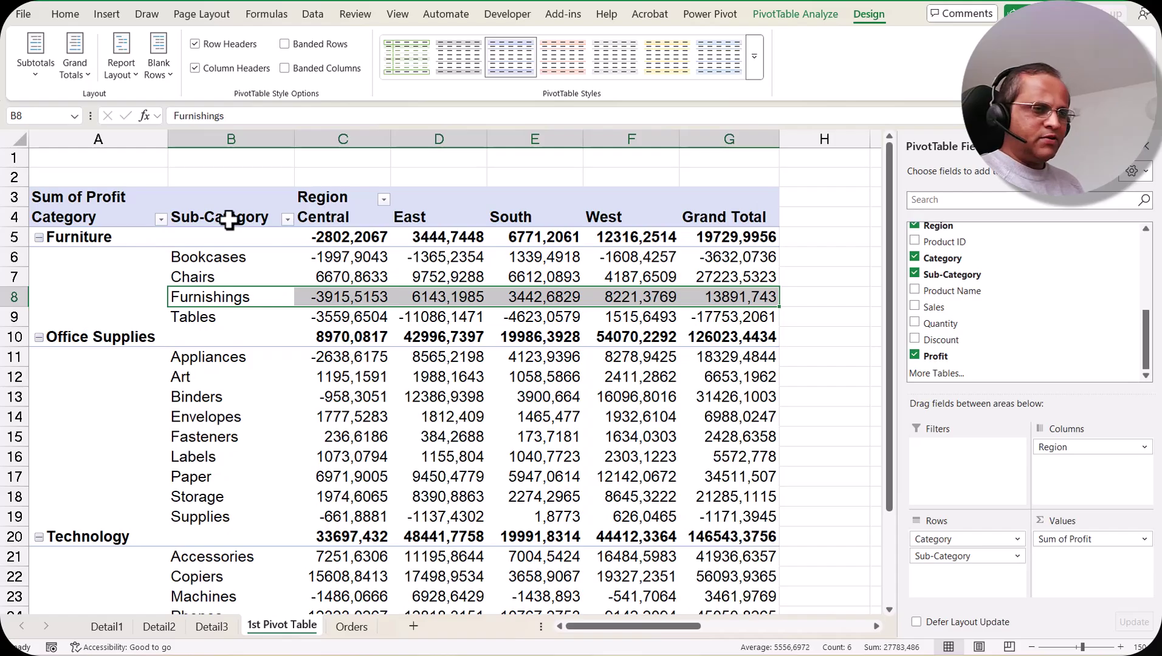
pyautogui.click(79, 236)
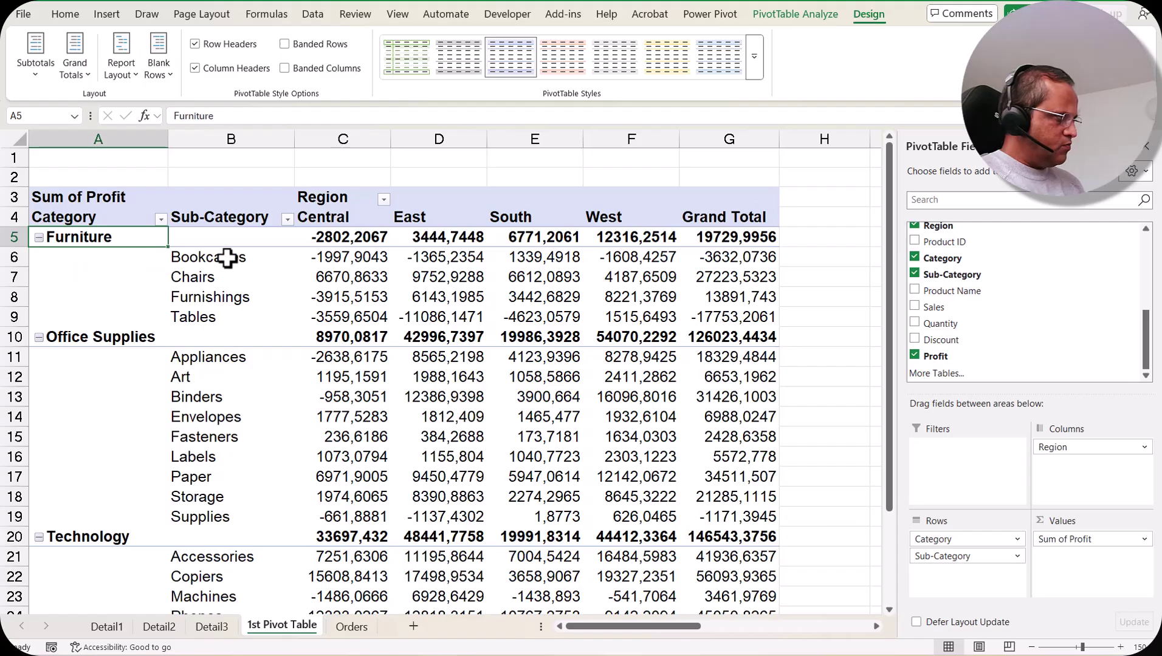
pyautogui.moveTo(229, 257); pyautogui.dragTo(217, 315)
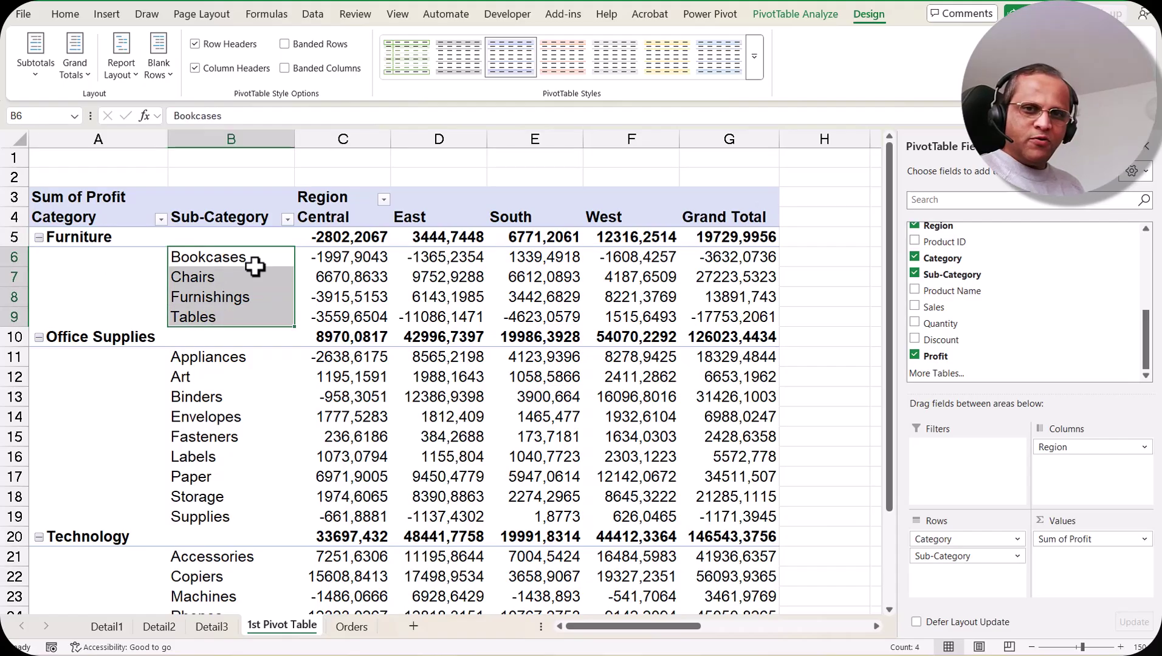
# Step: Reapply the tabular form and compare the placement of the Furniture and Bookcases labels
pyautogui.click(122, 66)
pyautogui.click(218, 170)
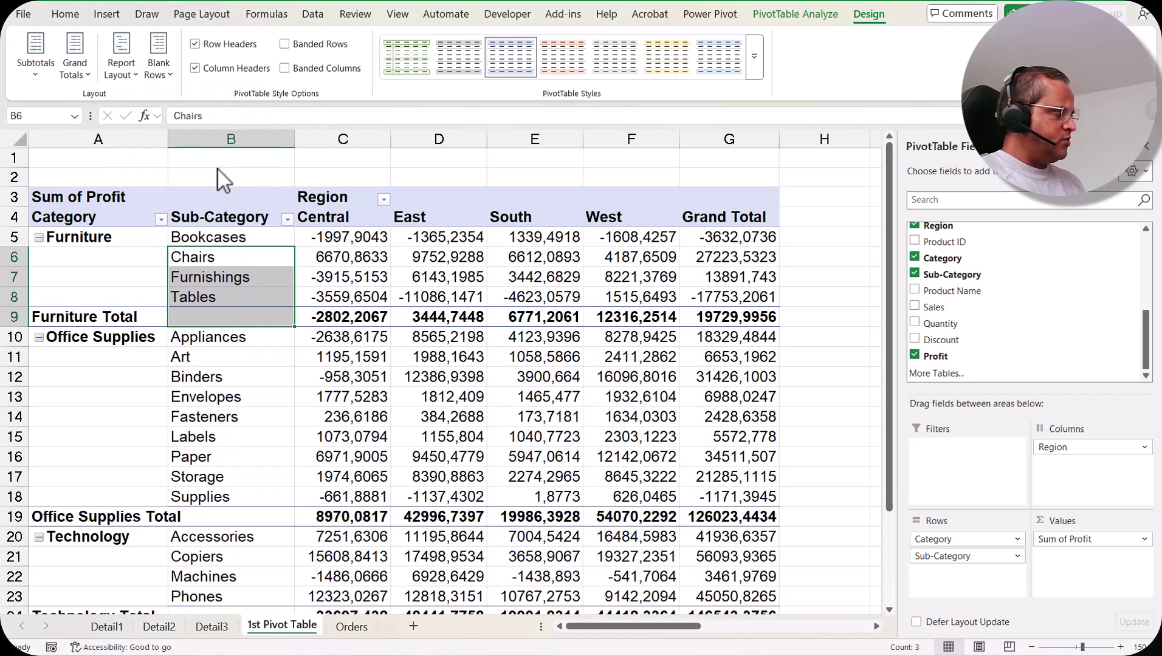
pyautogui.click(106, 237)
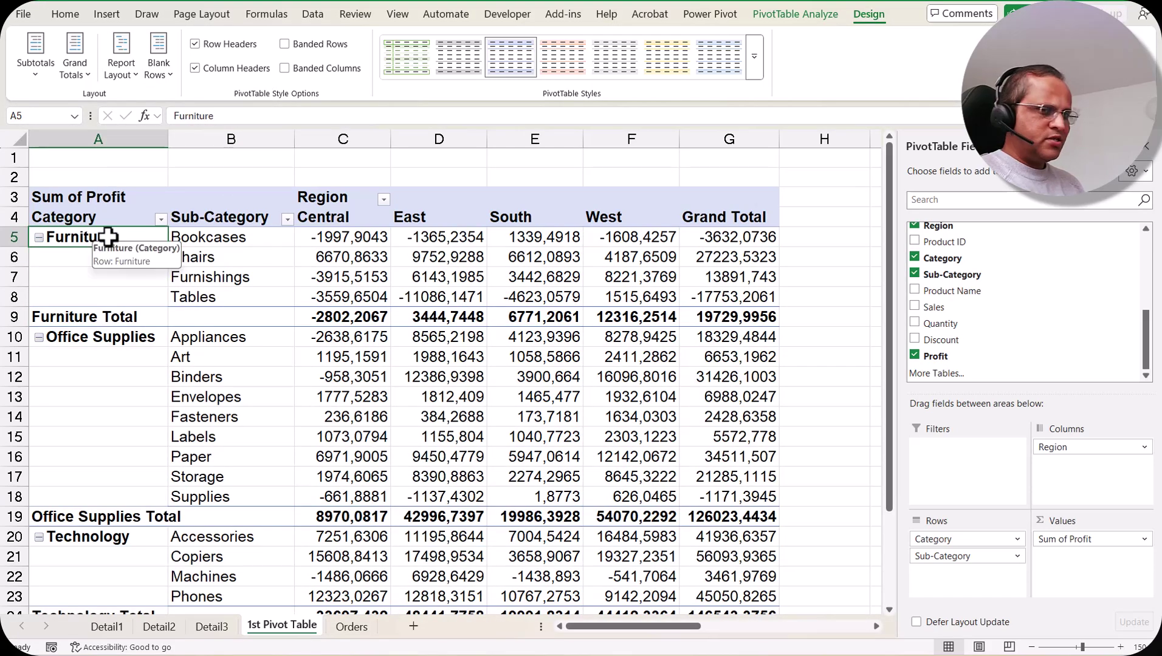
pyautogui.click(249, 238)
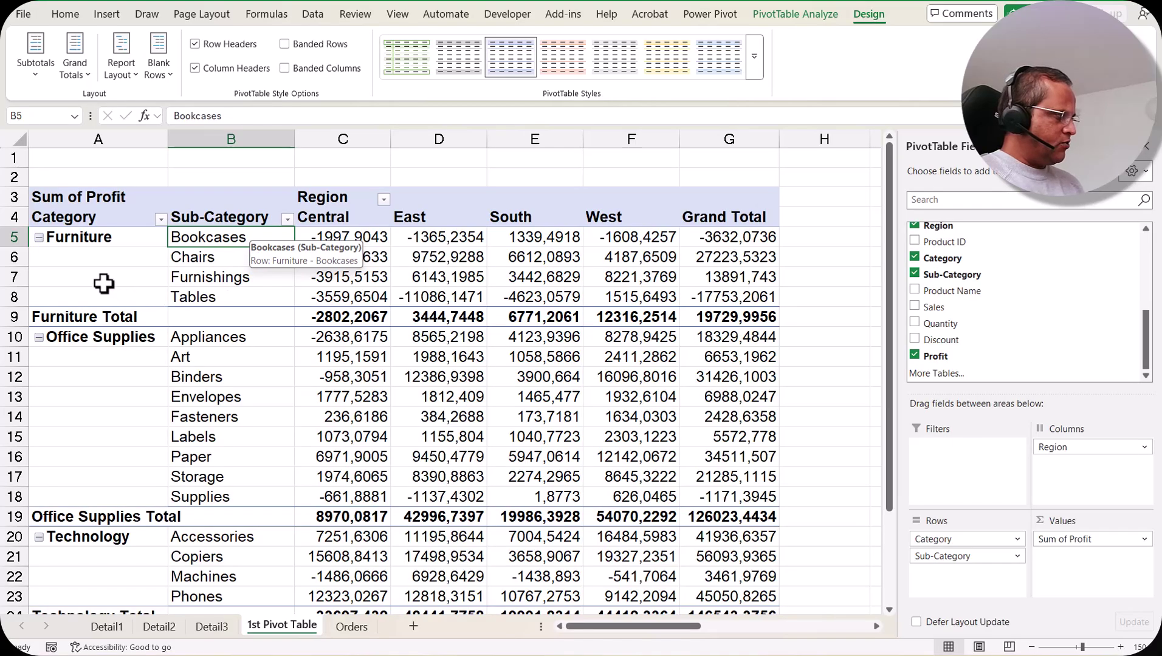
# Step: Switch the report back to compact form and select Furniture's sub-categories, Bookcases to Tables, in column A
pyautogui.click(119, 67)
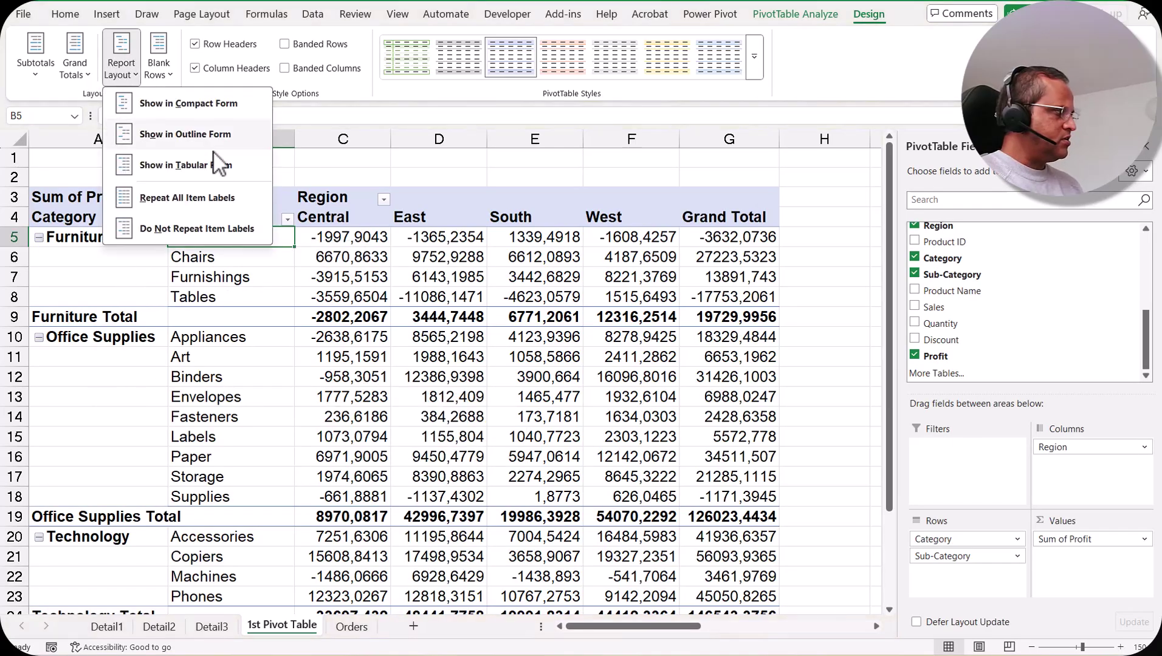
pyautogui.click(214, 104)
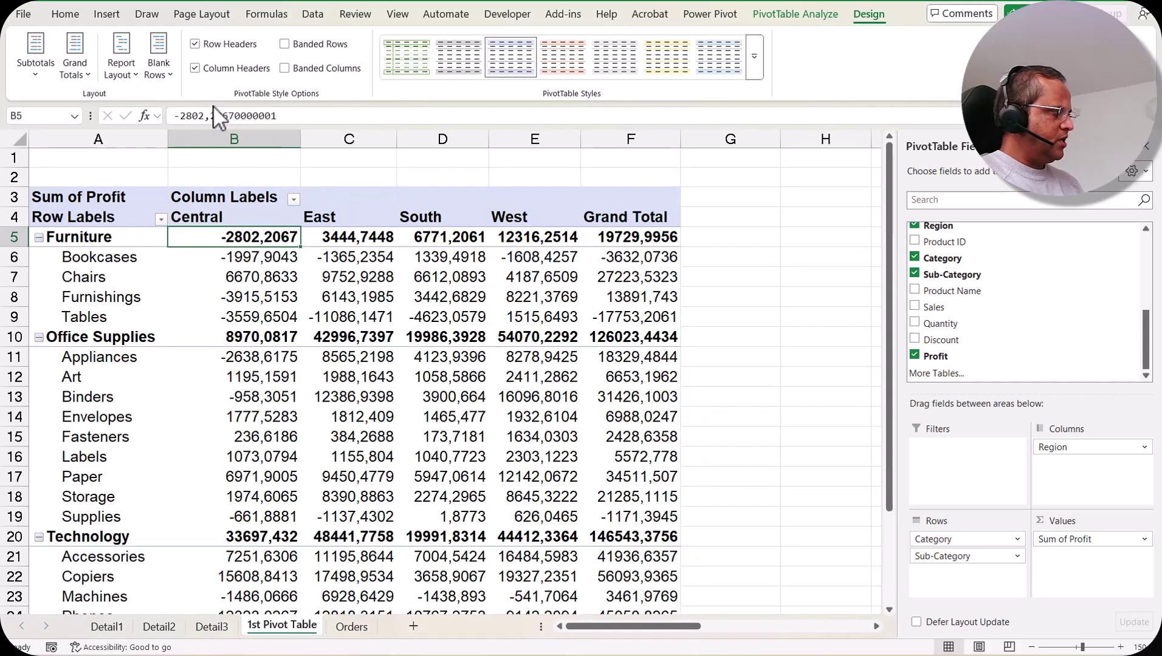
pyautogui.click(100, 236)
pyautogui.click(112, 139)
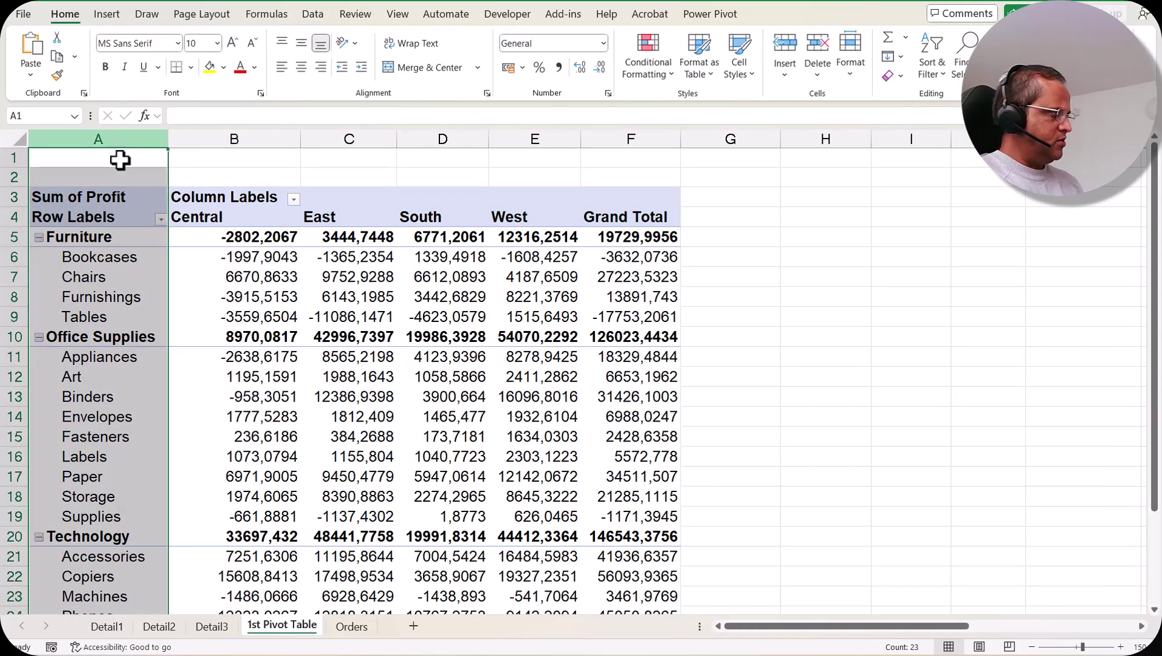
pyautogui.click(79, 240)
pyautogui.moveTo(83, 258); pyautogui.dragTo(80, 311)
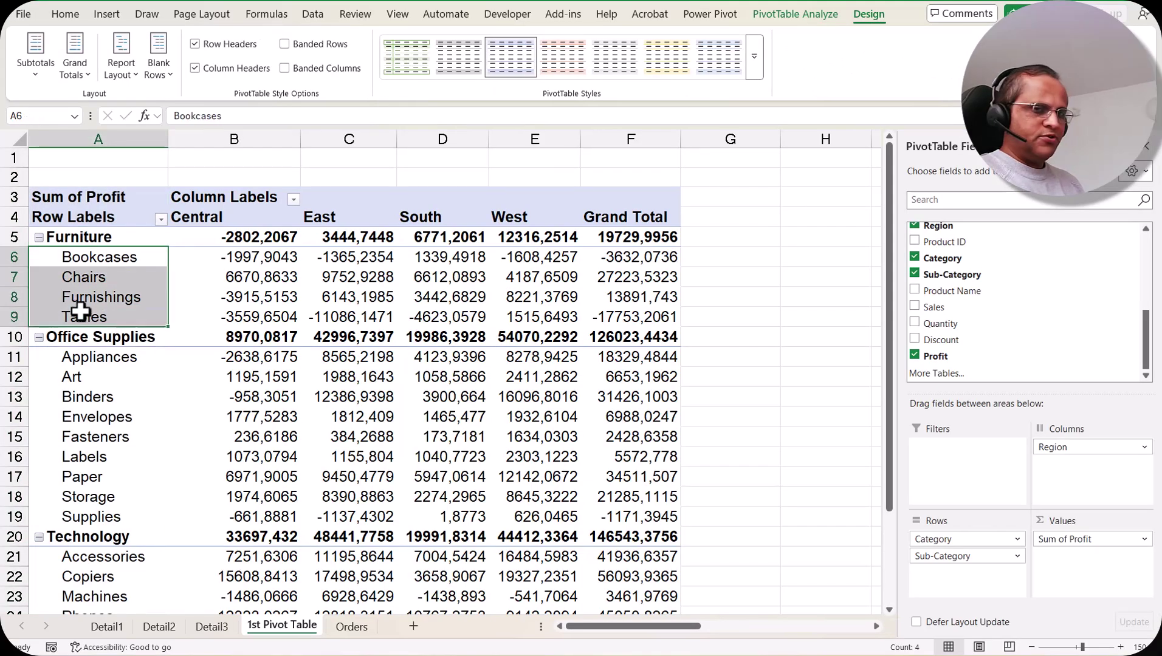
# Step: Dismiss the report layout choices without changing the form, and recheck the generic row and column header cells
pyautogui.click(120, 82)
pyautogui.click(521, 186)
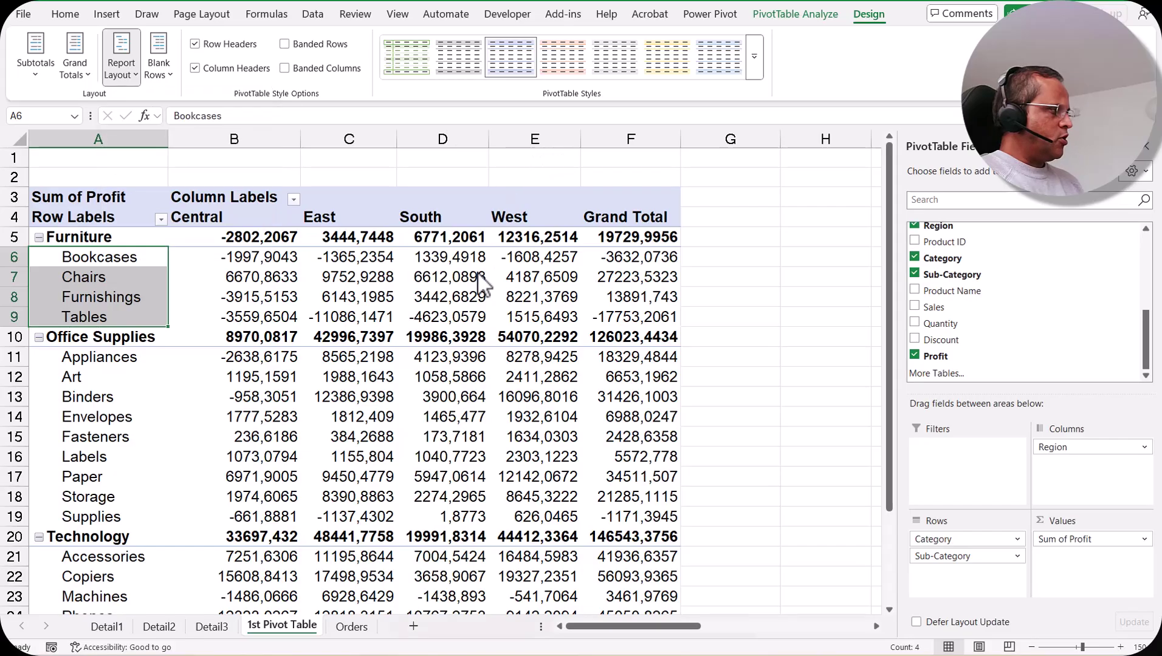
pyautogui.click(91, 220)
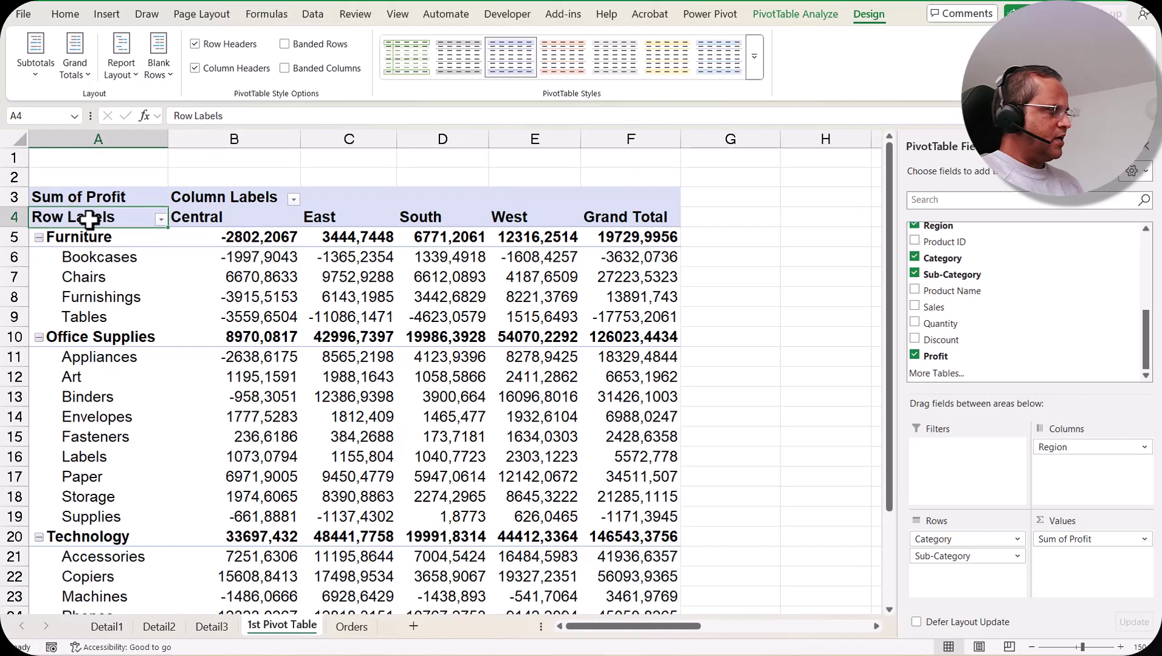
pyautogui.click(229, 197)
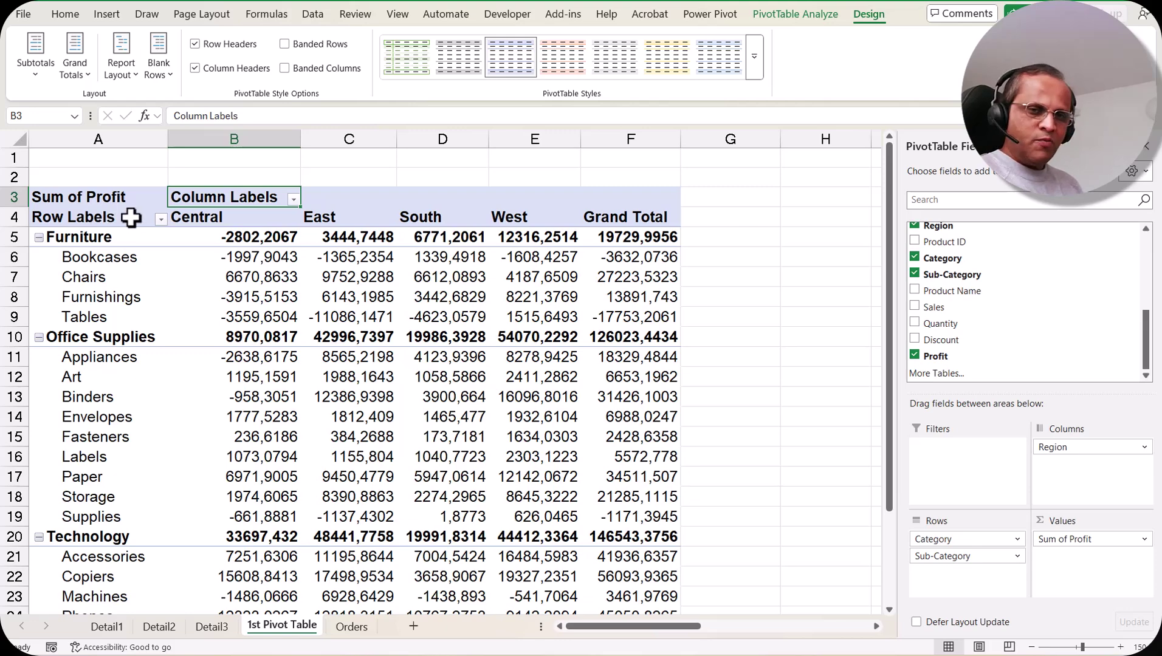
pyautogui.click(97, 219)
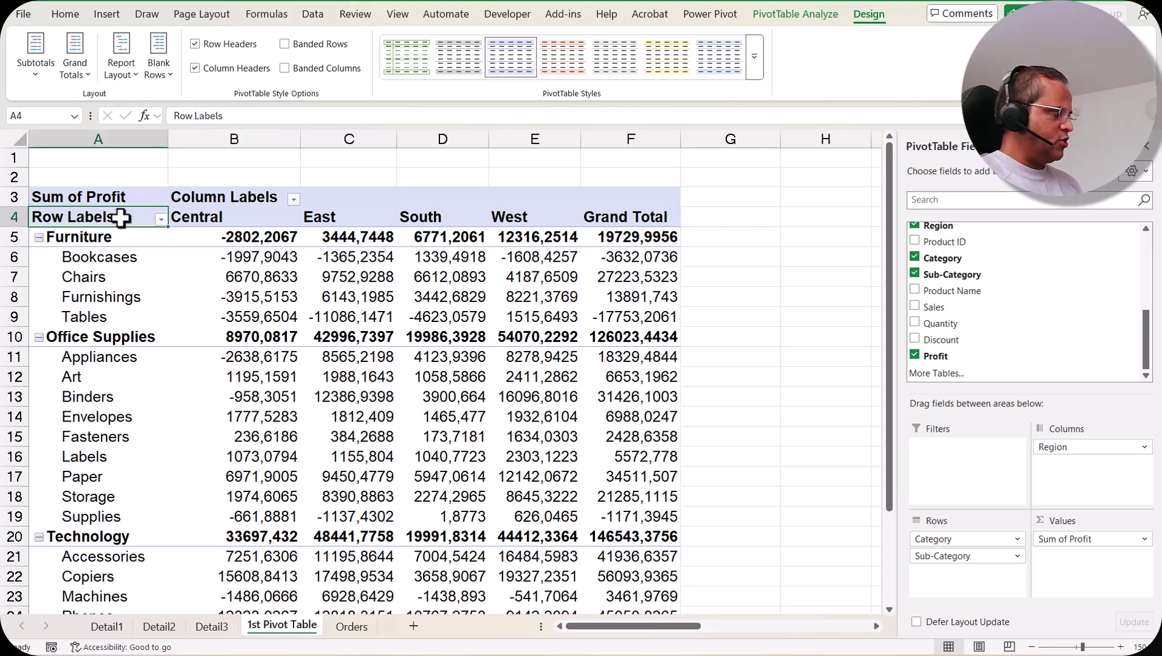
# Step: Rename the row labels header in A4 as "Category, Sub-Category" and widen column A to fit the full text
pyautogui.write('Catego')
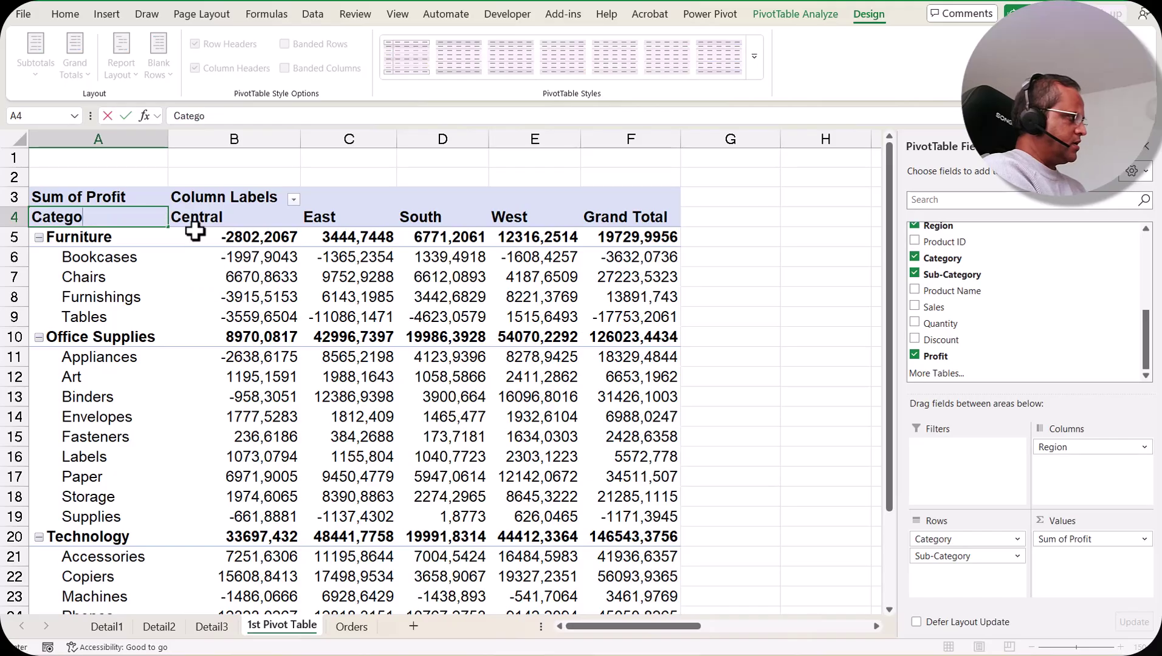
pyautogui.write('ry, Sub-Category')
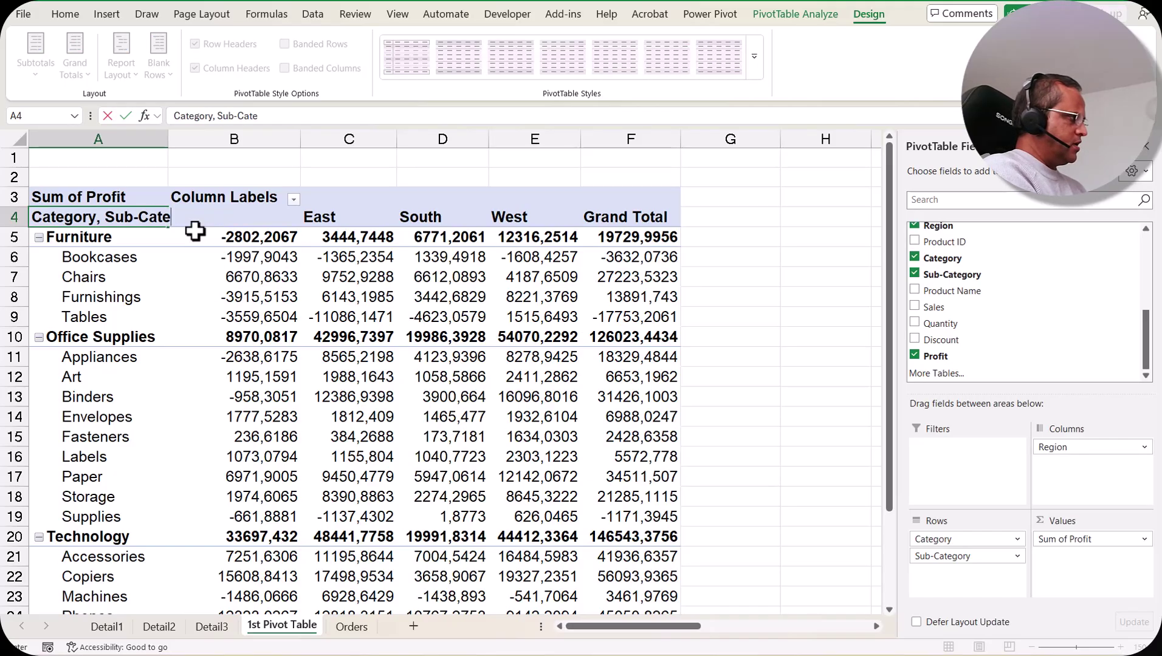
pyautogui.click(261, 311)
pyautogui.click(107, 213)
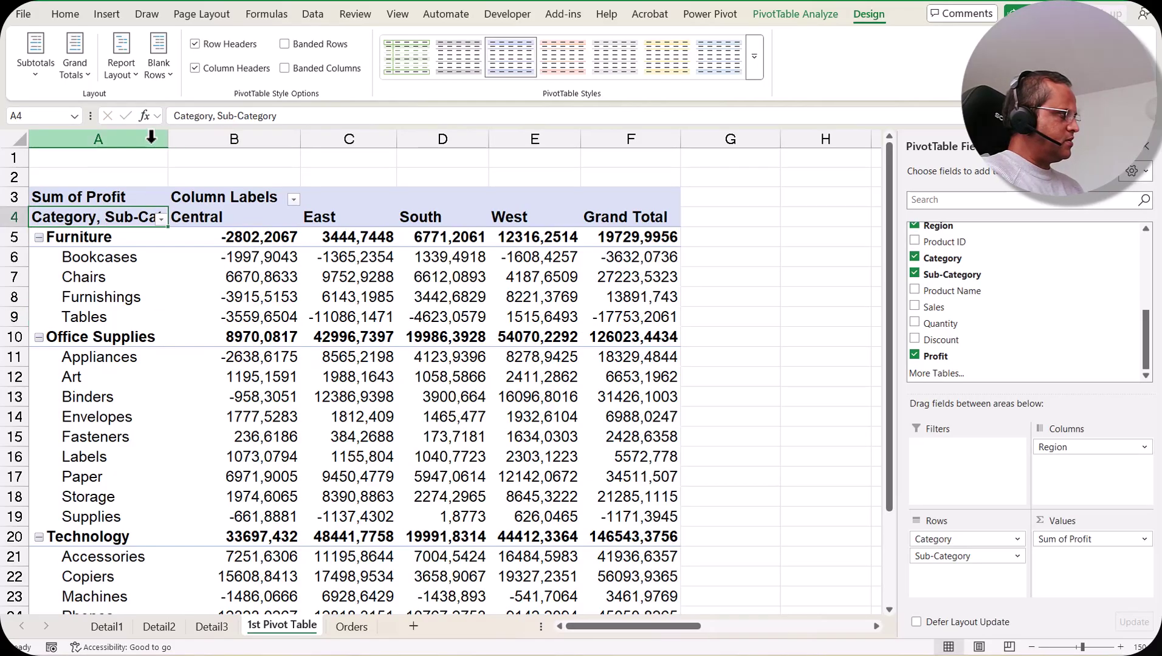
pyautogui.moveTo(168, 139); pyautogui.dragTo(228, 141)
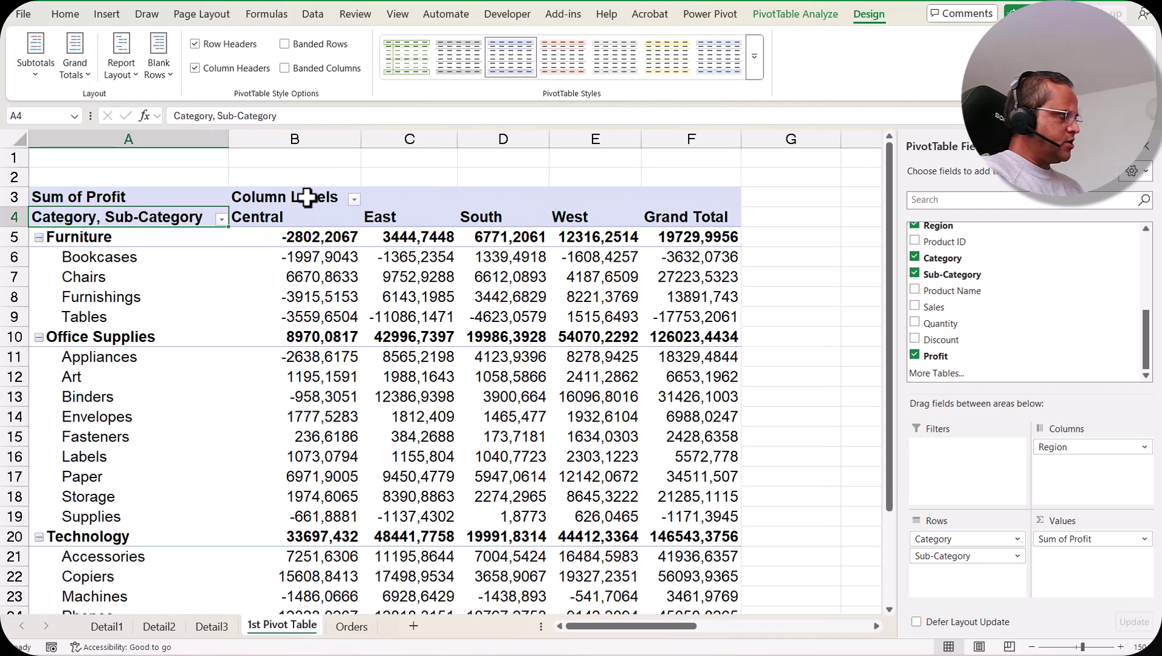
# Step: Rename the column labels header in B3 as "Region" and recheck both renamed headers
pyautogui.click(307, 197)
pyautogui.write('Re')
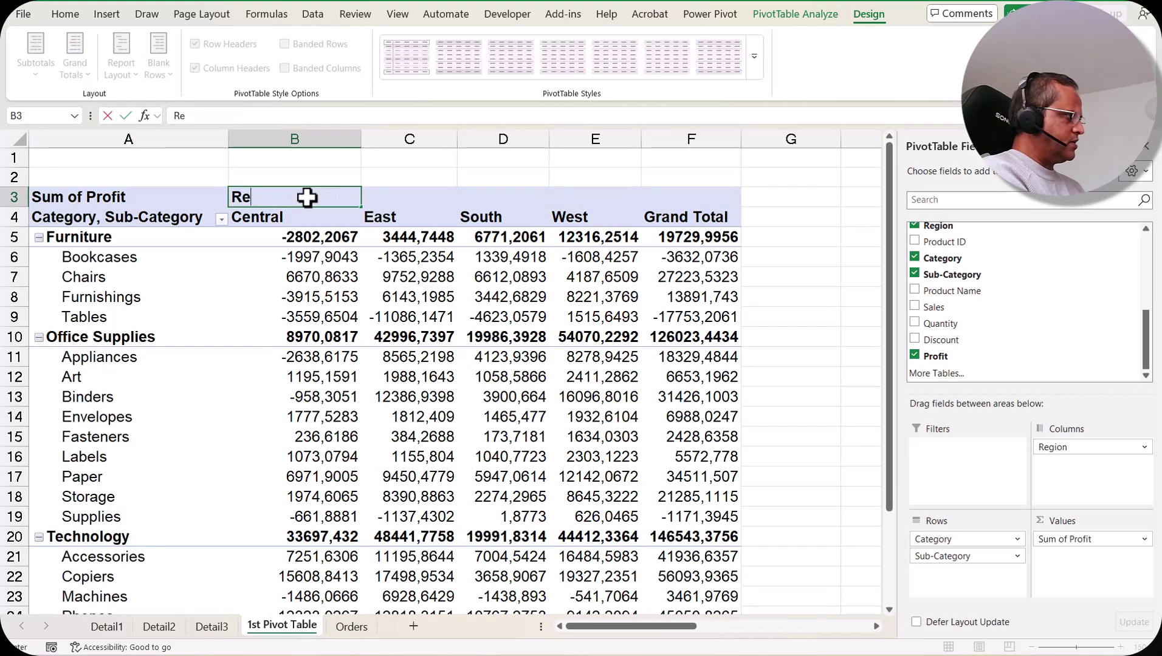
pyautogui.write('gion')
pyautogui.press('Return')
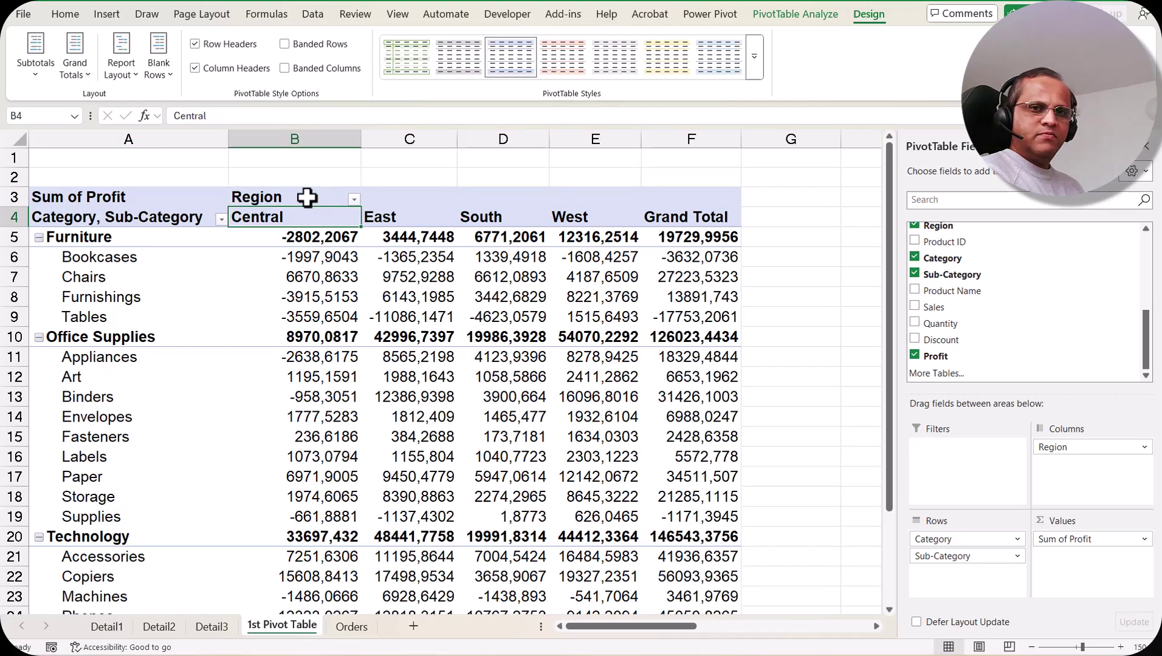
pyautogui.click(163, 219)
pyautogui.click(292, 195)
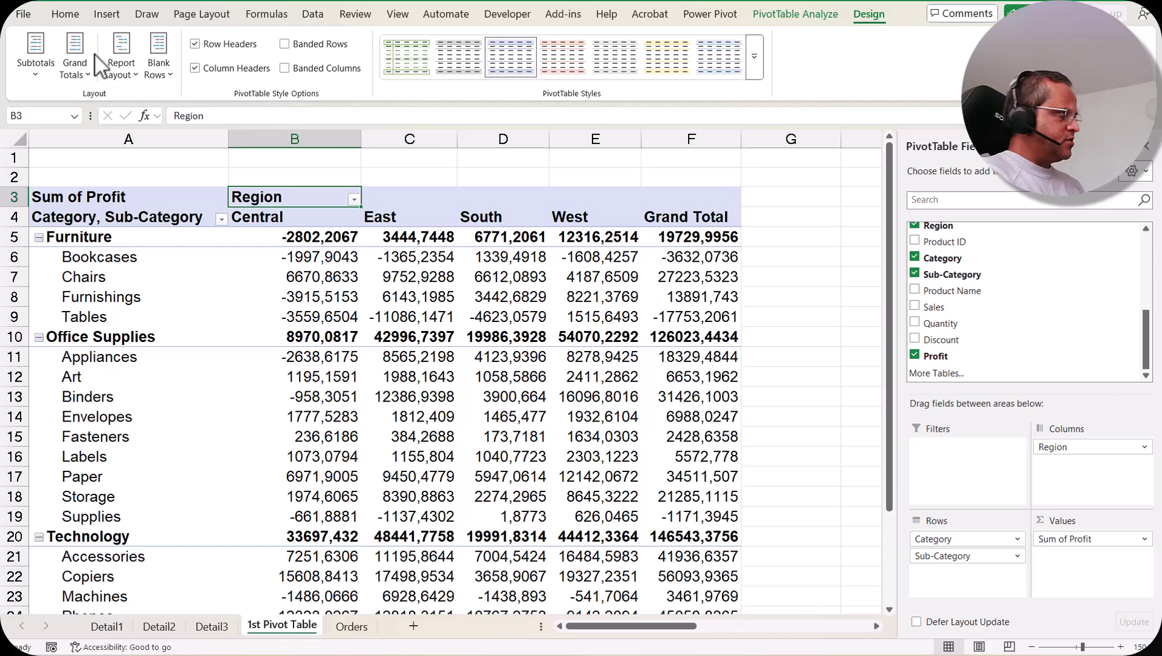
# Step: Show the pivot table in outline form with all item labels repeated
pyautogui.click(125, 76)
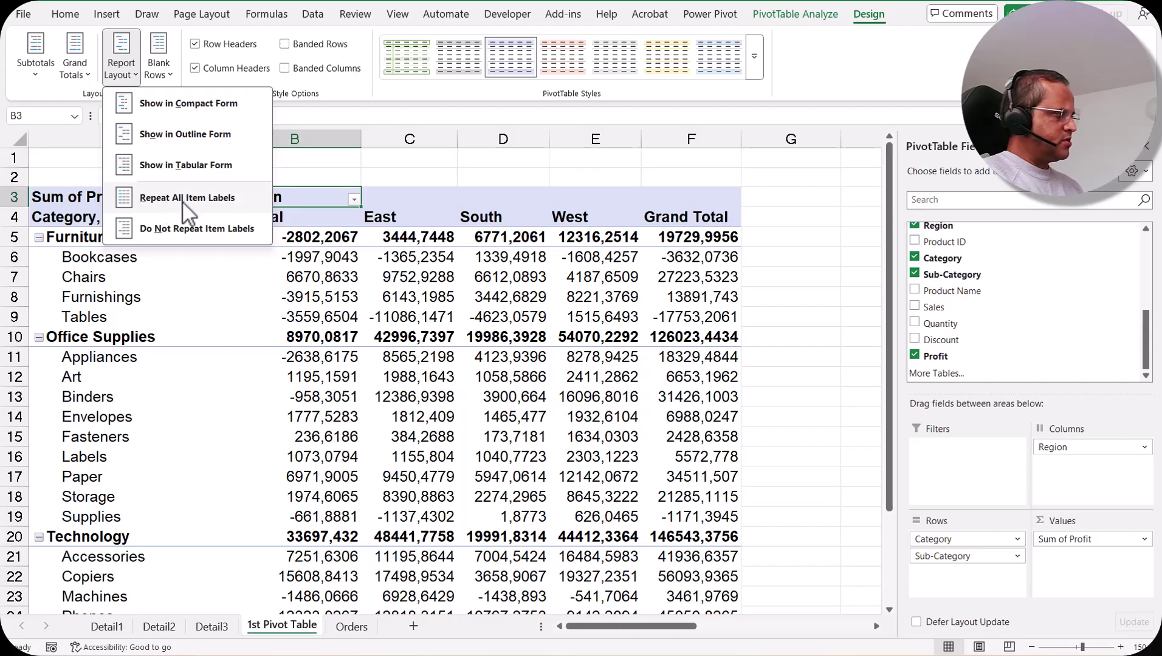
pyautogui.click(220, 201)
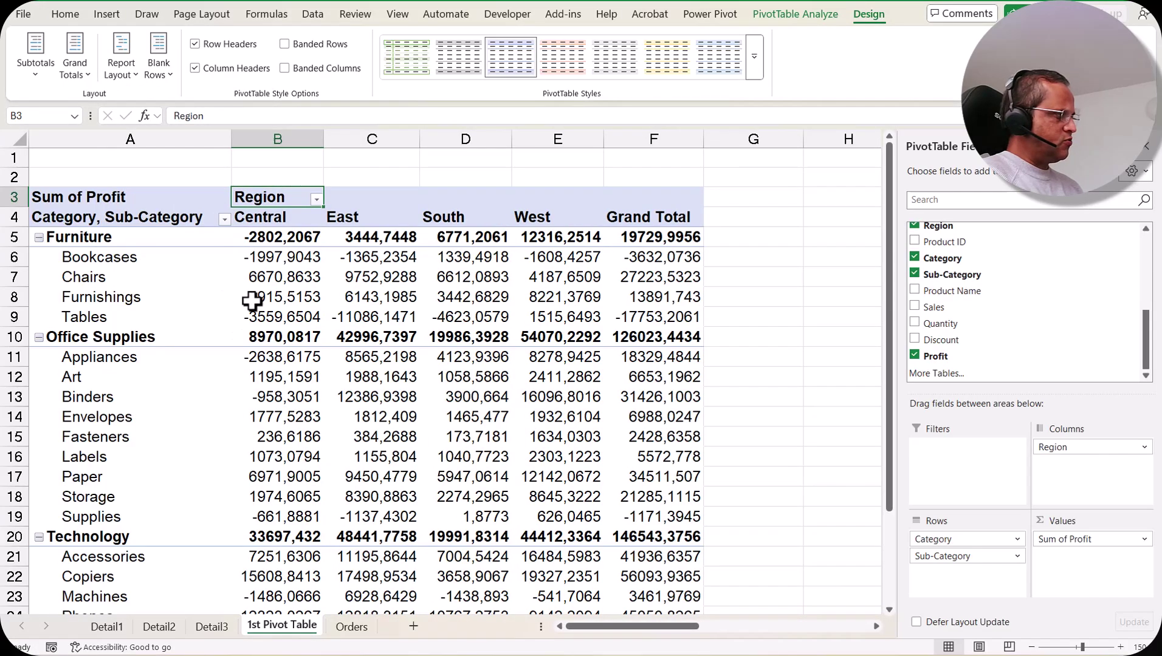
pyautogui.click(133, 76)
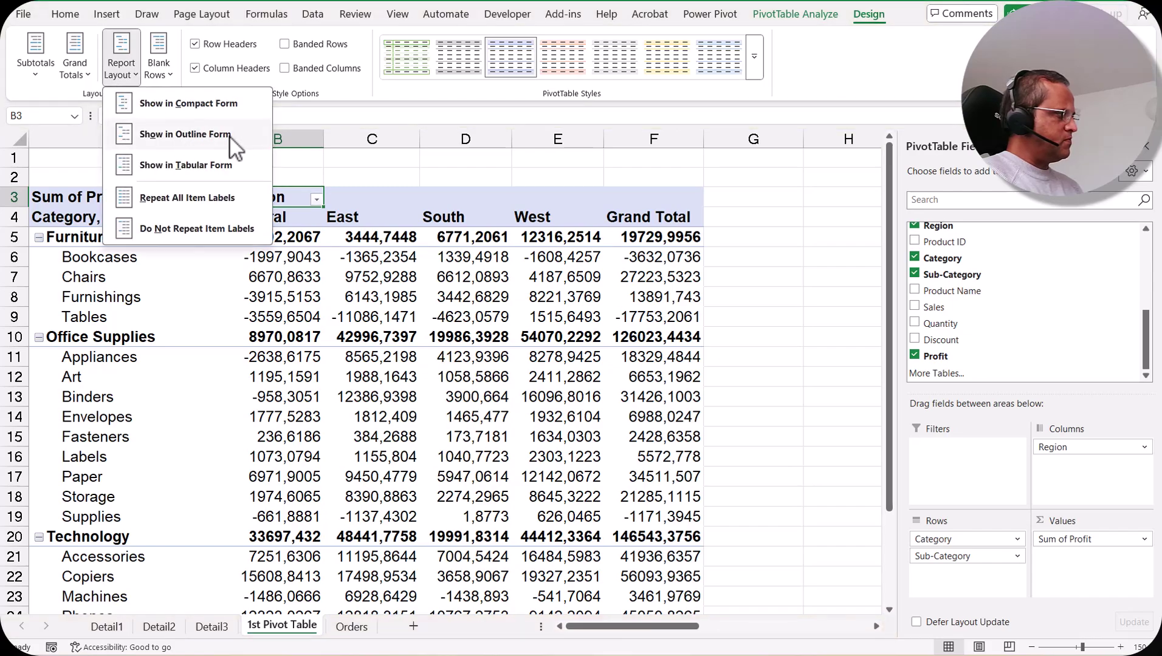
pyautogui.click(230, 135)
pyautogui.click(132, 76)
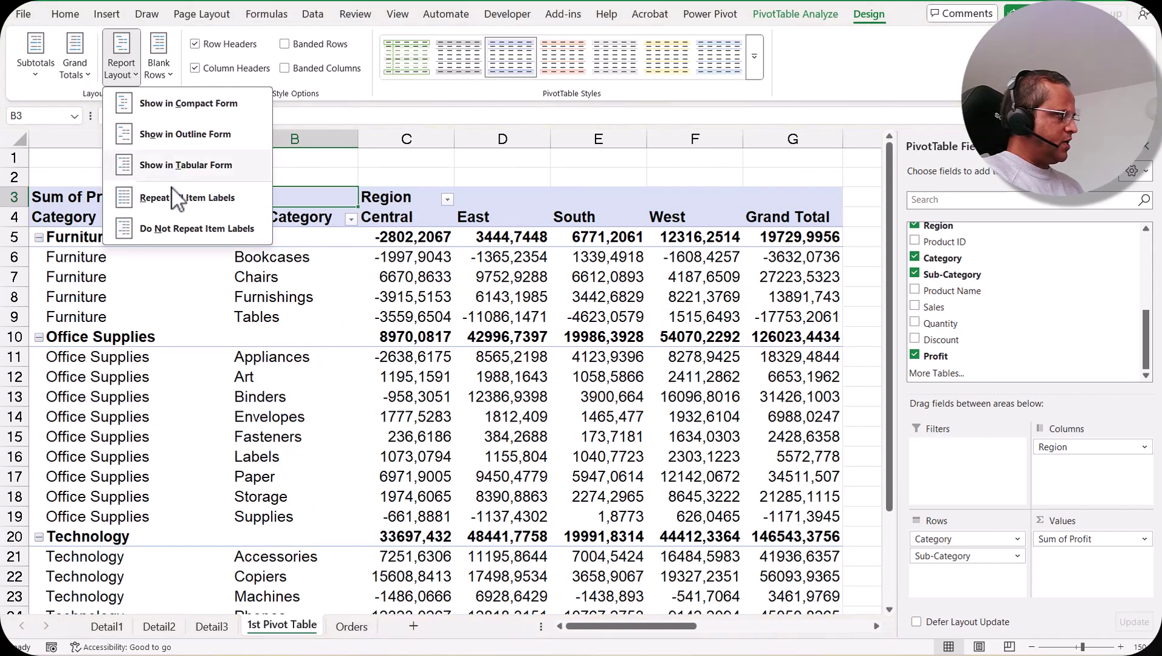
pyautogui.click(234, 209)
# Step: Select the repeated Furniture and Office Supplies labels in column A, and set the report to not repeat item labels
pyautogui.moveTo(91, 258); pyautogui.dragTo(87, 315)
pyautogui.moveTo(109, 359); pyautogui.dragTo(108, 516)
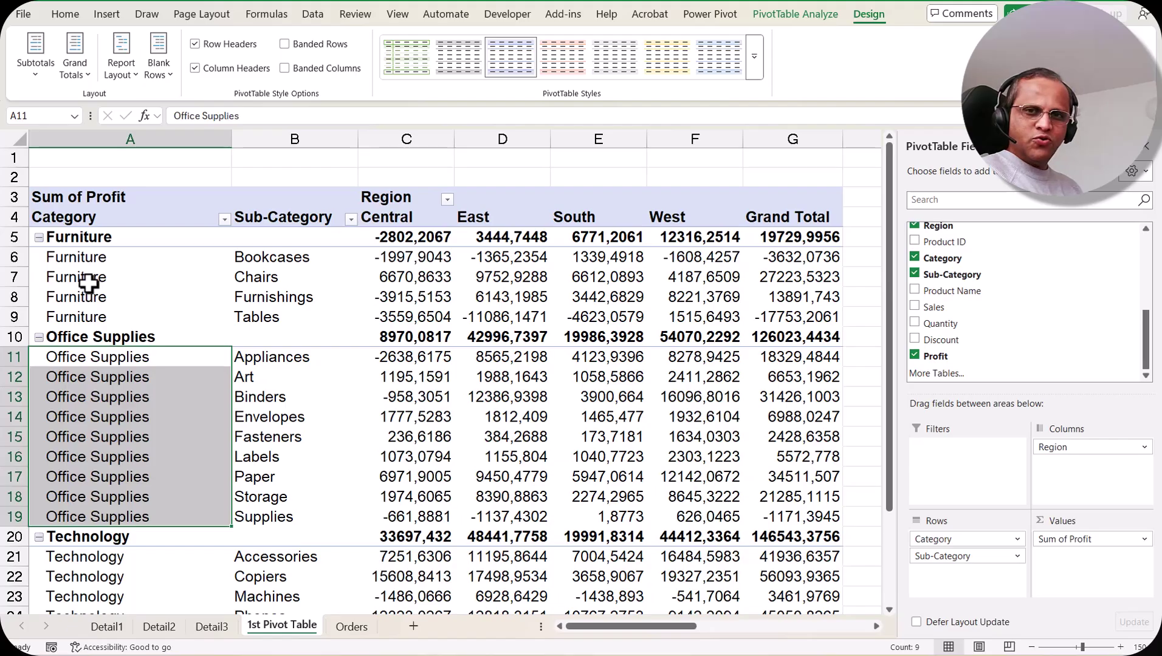
pyautogui.click(130, 73)
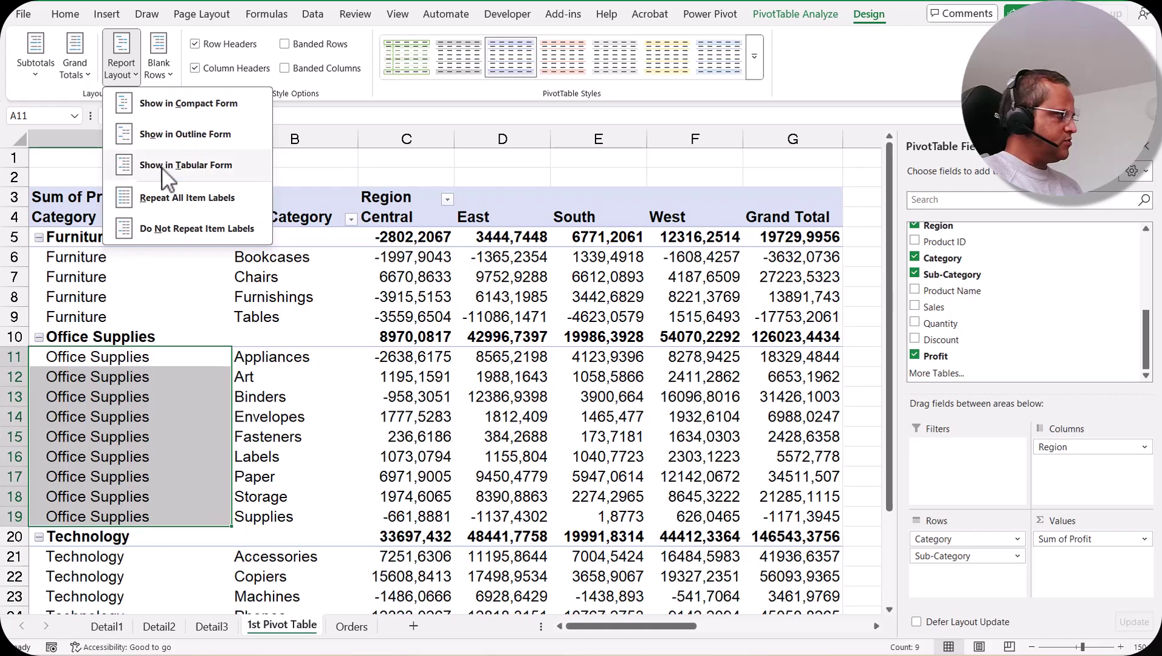
pyautogui.click(231, 234)
pyautogui.click(182, 379)
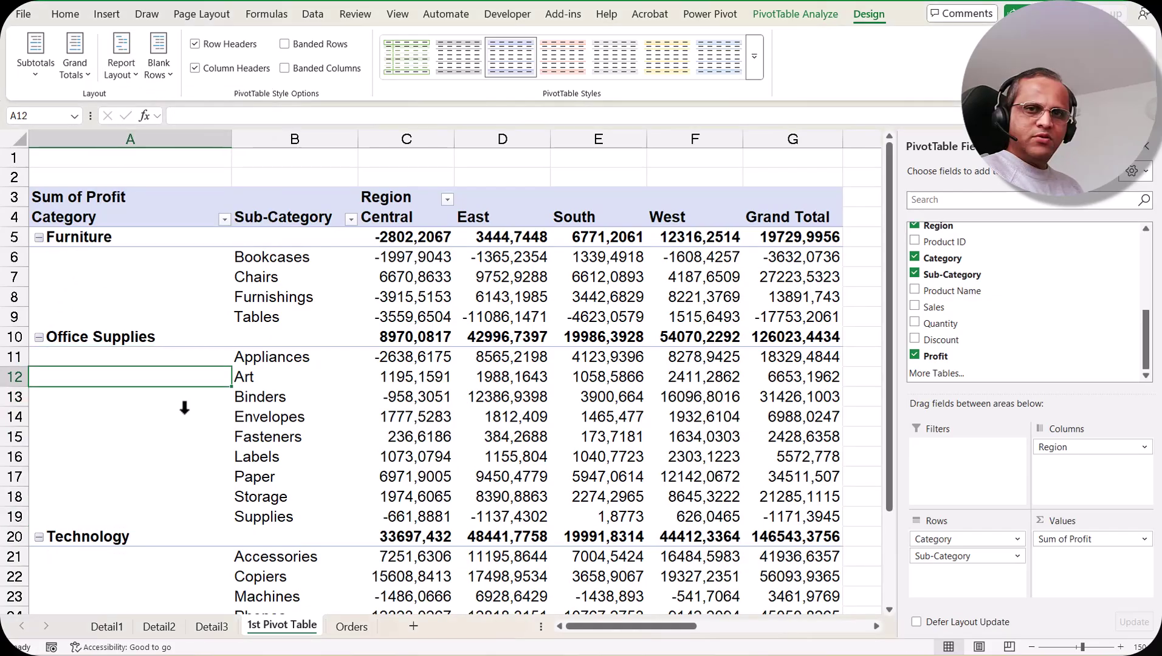
# Step: Insert a blank line after each item and select the blank rows below Furniture and Office Supplies
pyautogui.click(156, 78)
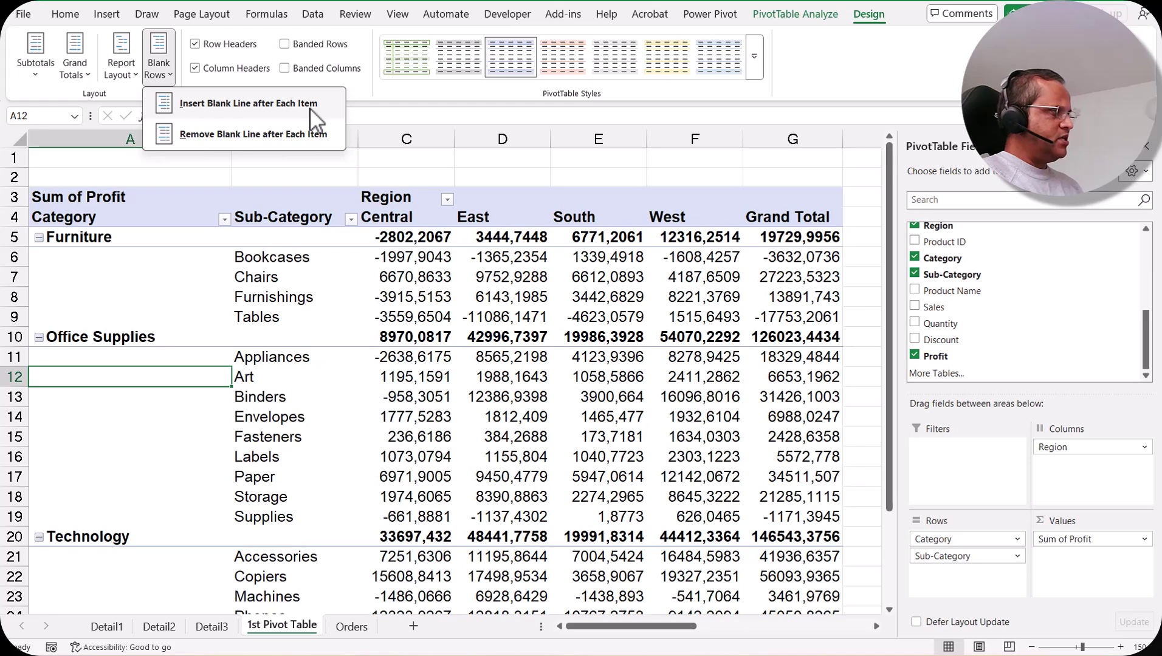
pyautogui.click(264, 105)
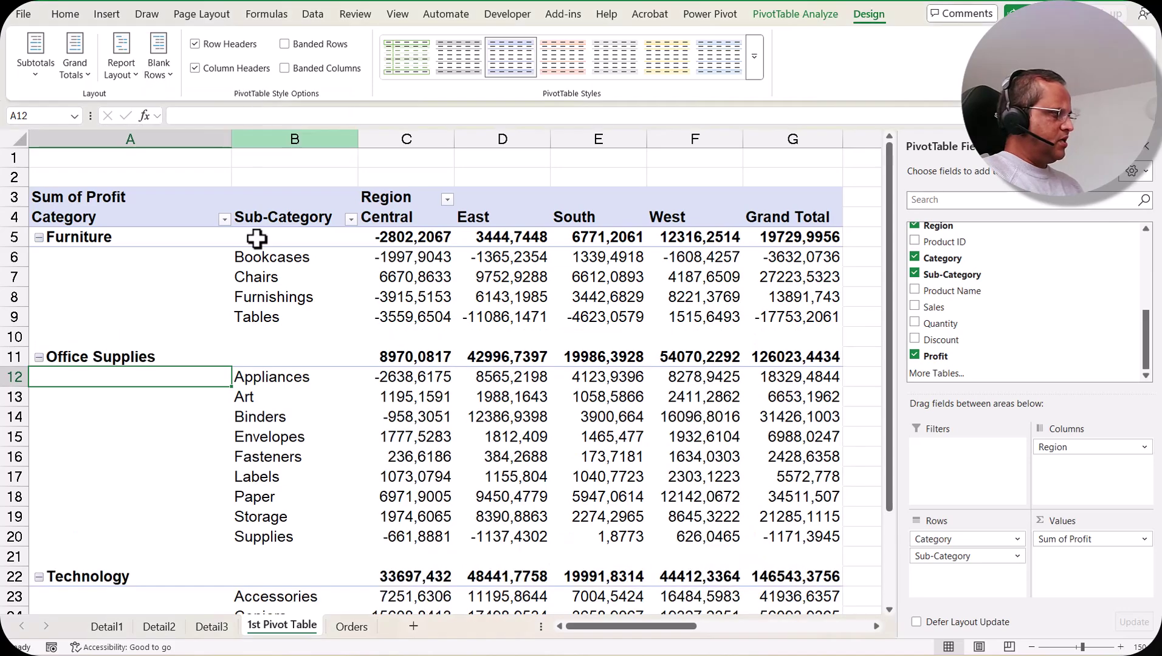
pyautogui.moveTo(74, 336); pyautogui.dragTo(814, 344)
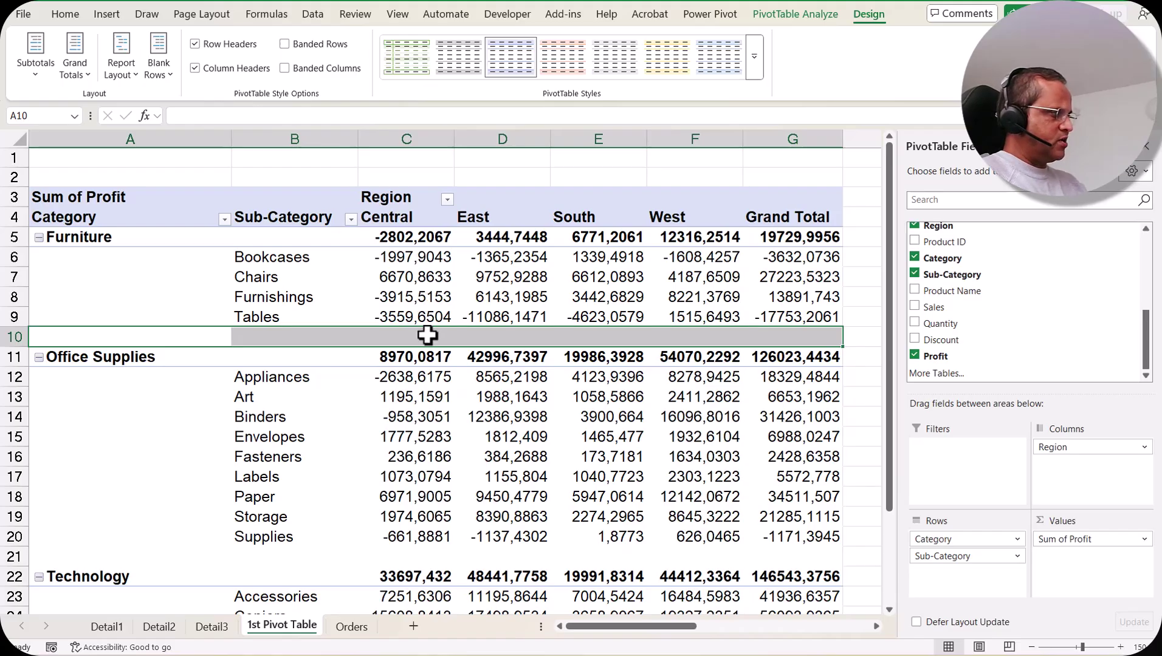
pyautogui.scroll(-2, 336, 520)
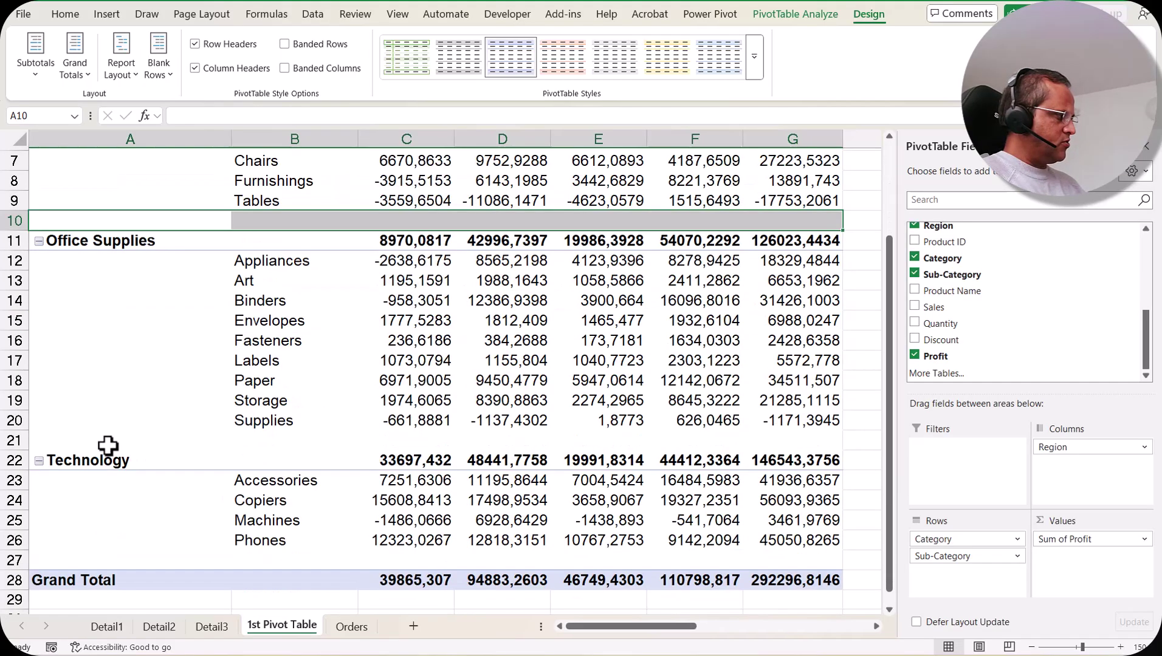
pyautogui.moveTo(78, 440); pyautogui.dragTo(814, 443)
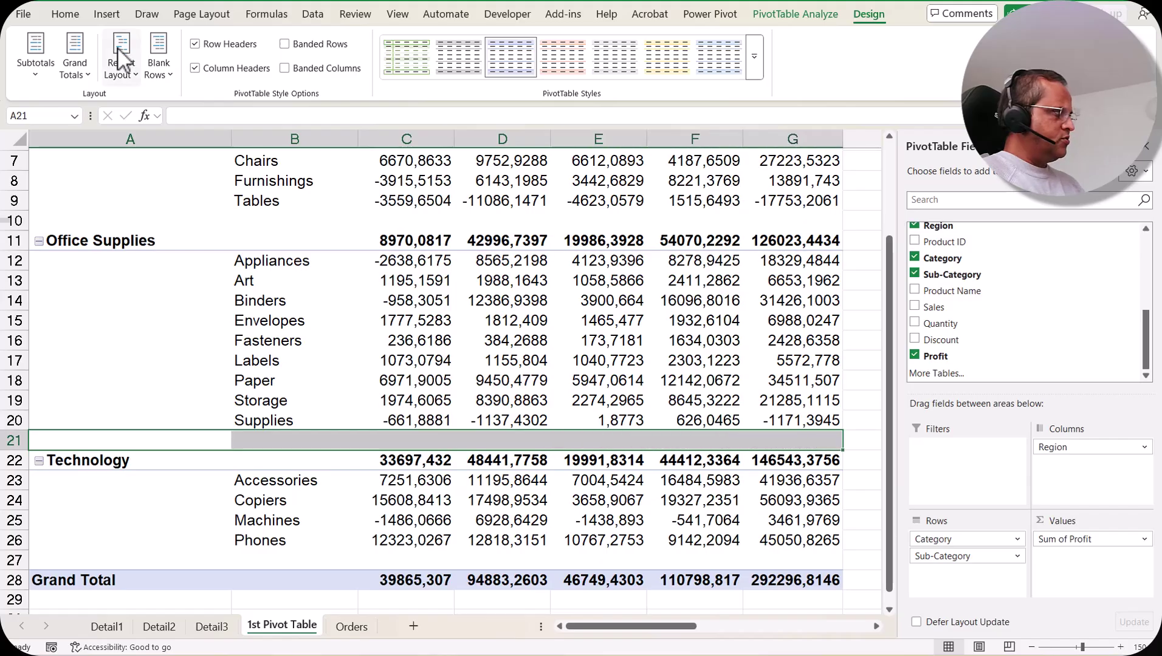
# Step: Remove the blank line after each item from the pivot table
pyautogui.click(163, 73)
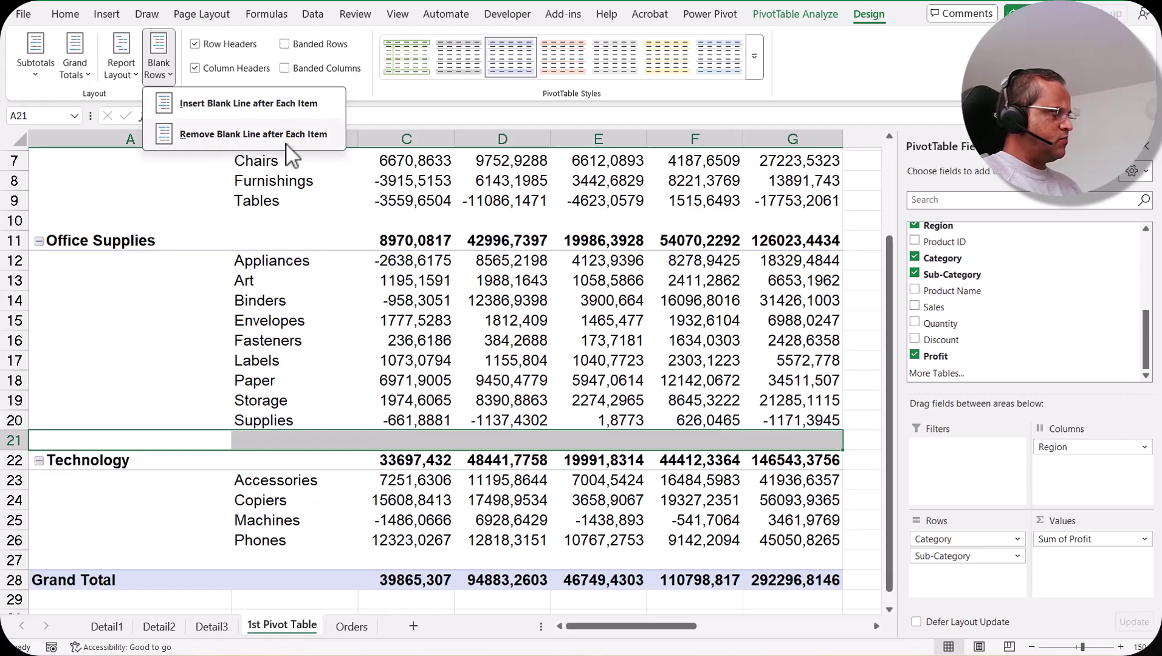
pyautogui.click(314, 135)
pyautogui.scroll(2, 337, 376)
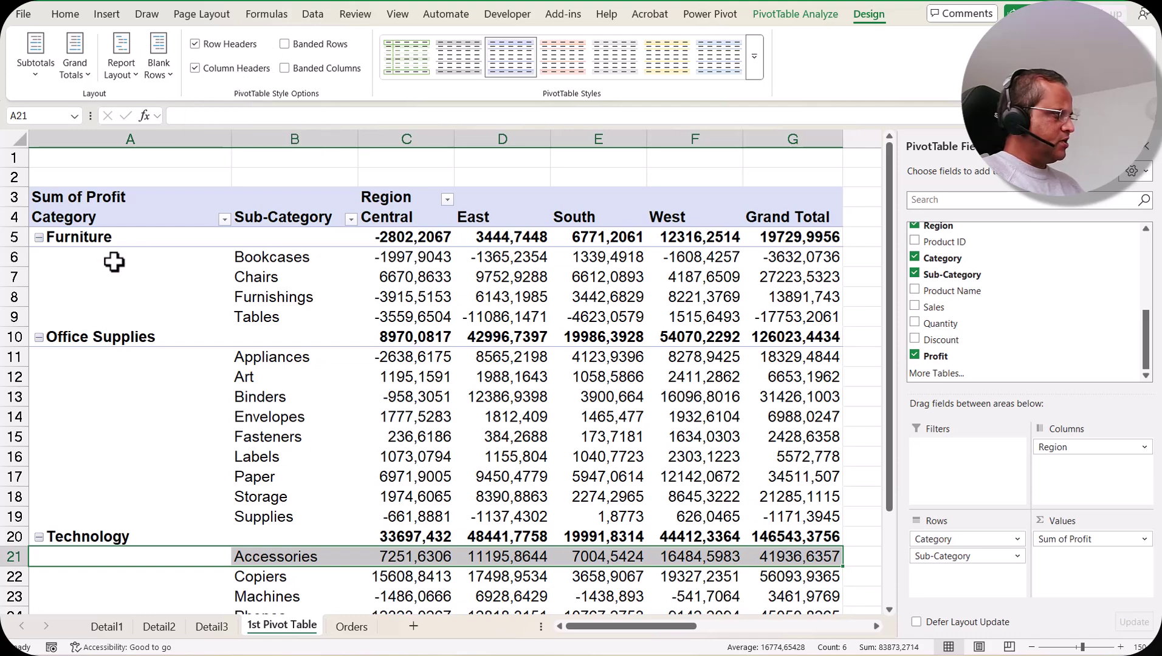
# Step: Toggle the column headers formatting off and on again, and try out banded rows before turning them off
pyautogui.click(197, 71)
pyautogui.click(197, 71)
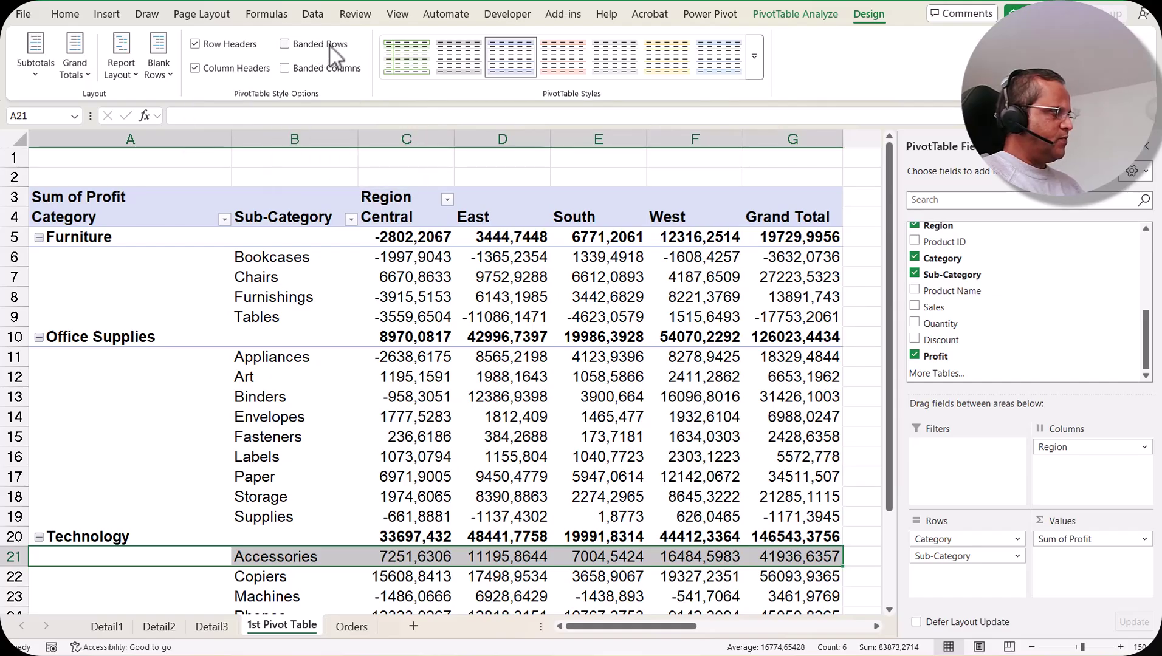
pyautogui.click(285, 45)
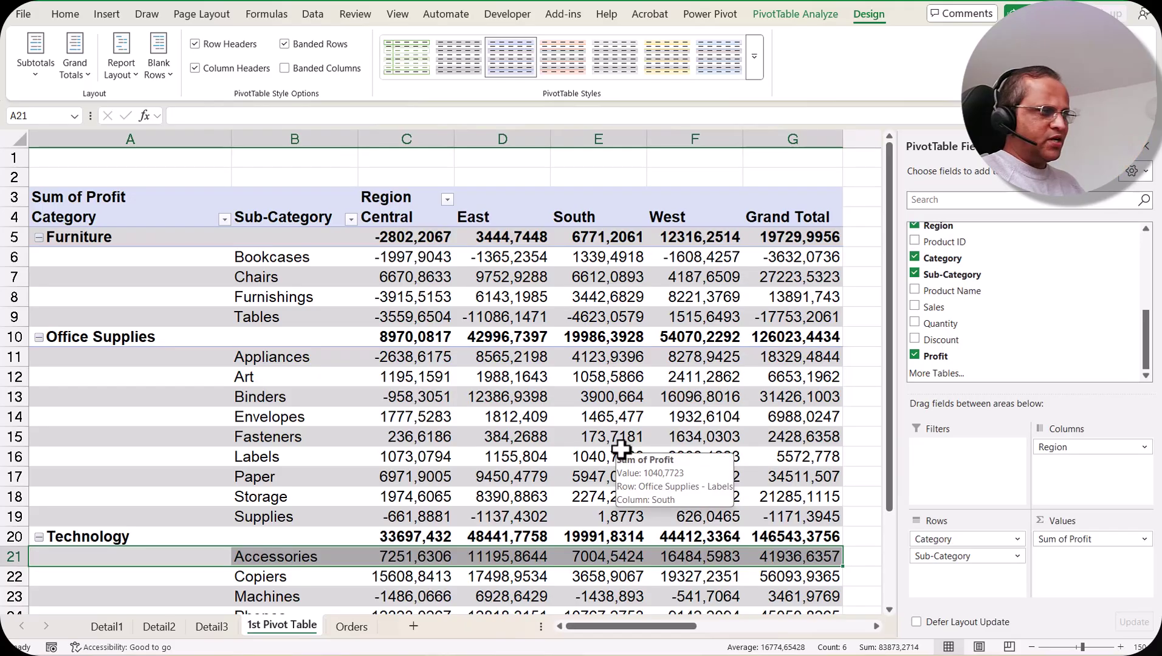
pyautogui.click(320, 46)
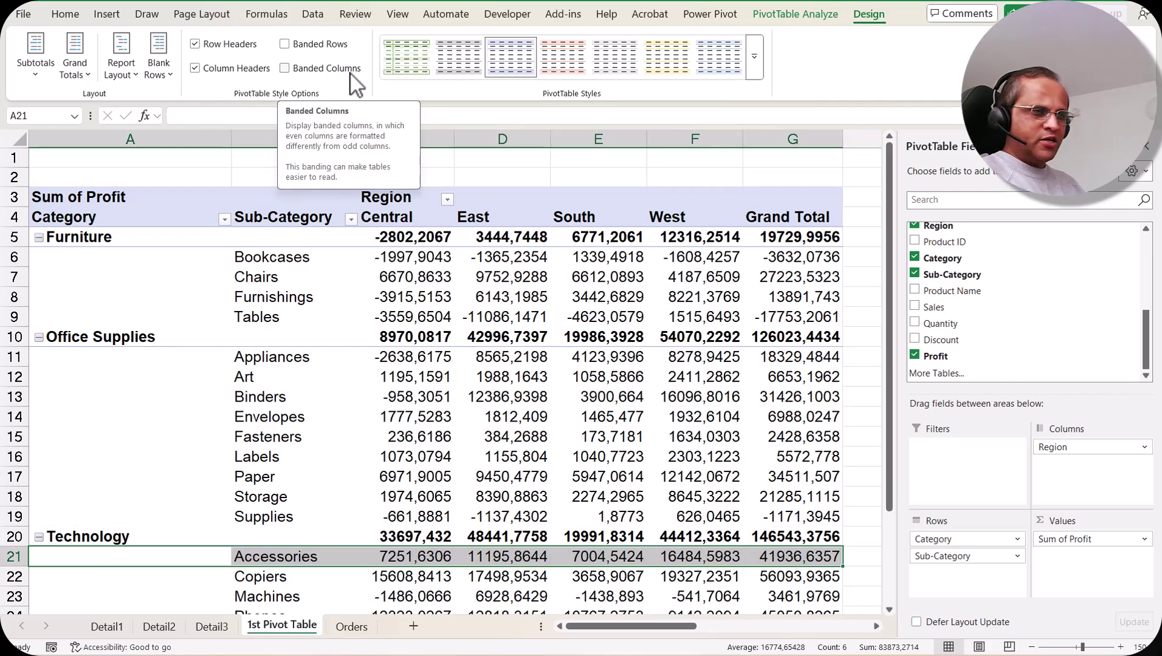
# Step: Turn on banded columns, examine the alternating shading, and turn them off again
pyautogui.click(285, 69)
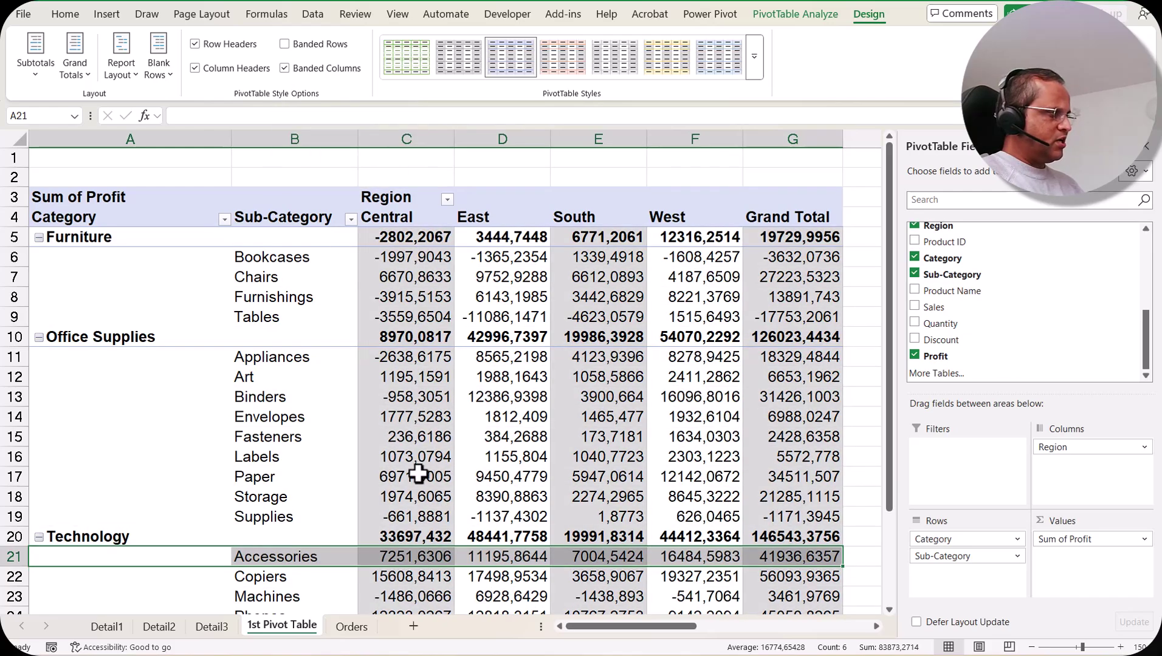
pyautogui.moveTo(607, 395)
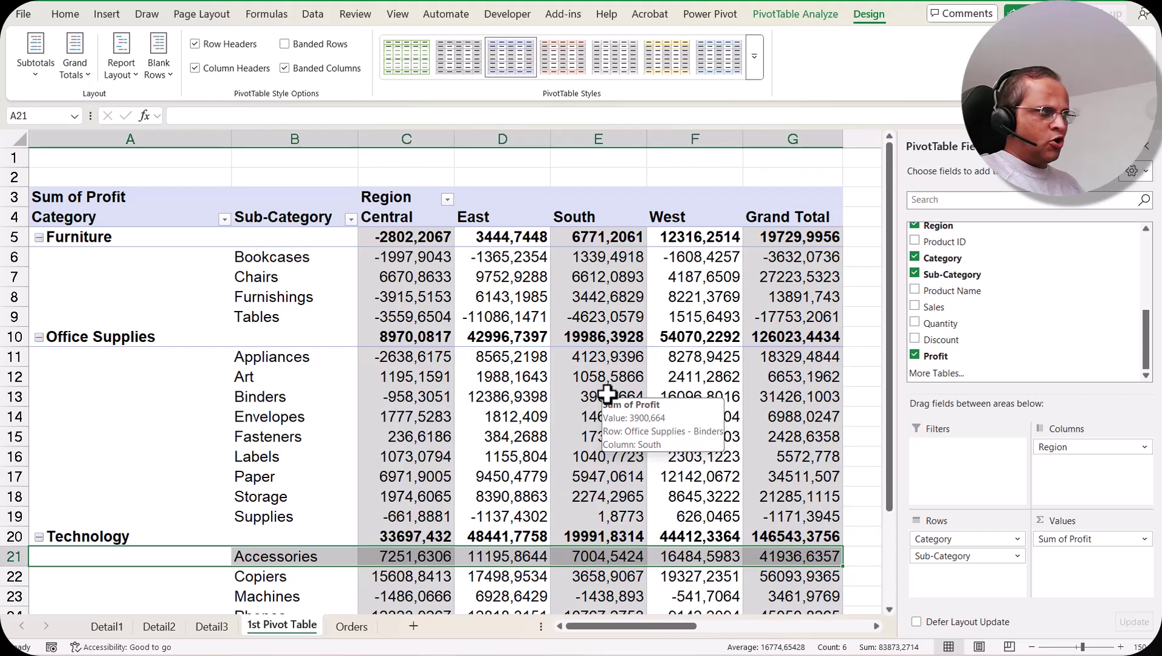
pyautogui.click(284, 68)
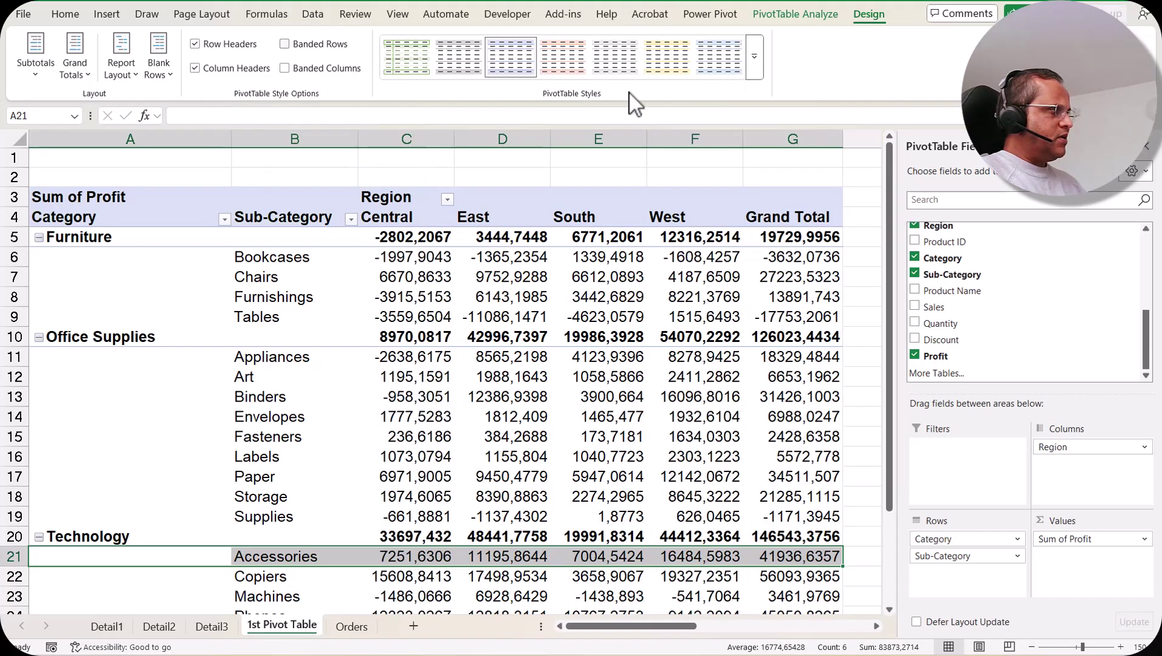
# Step: Apply the lighter blue style from the first row of the Medium PivotTable styles
pyautogui.click(759, 64)
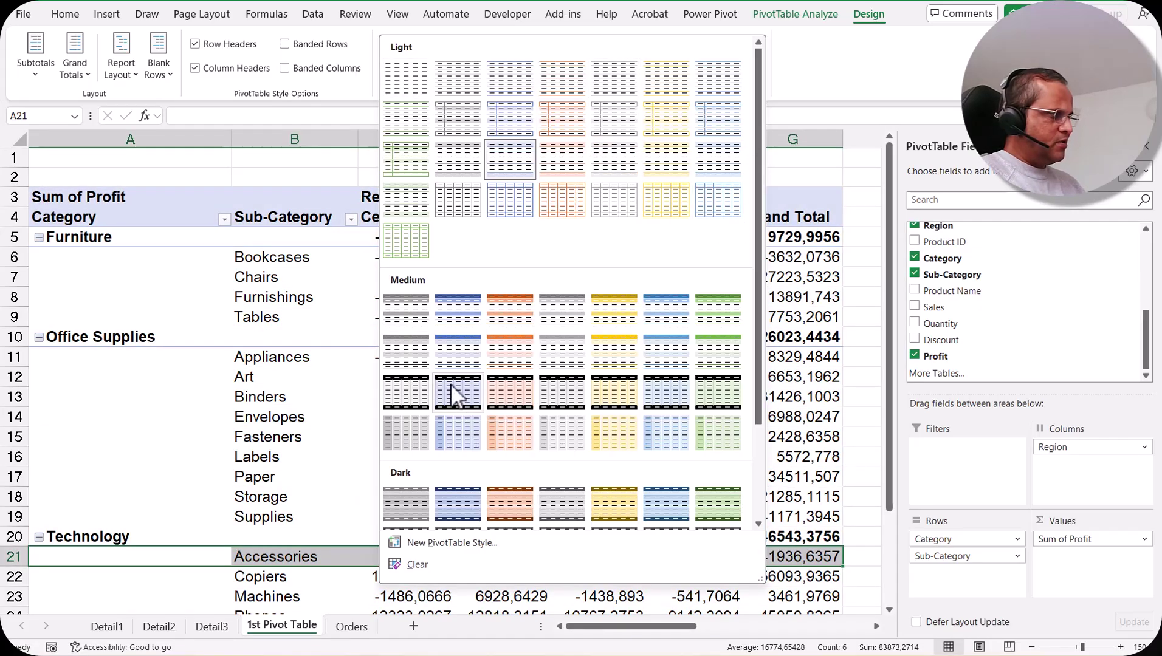
pyautogui.scroll(-3, 455, 383)
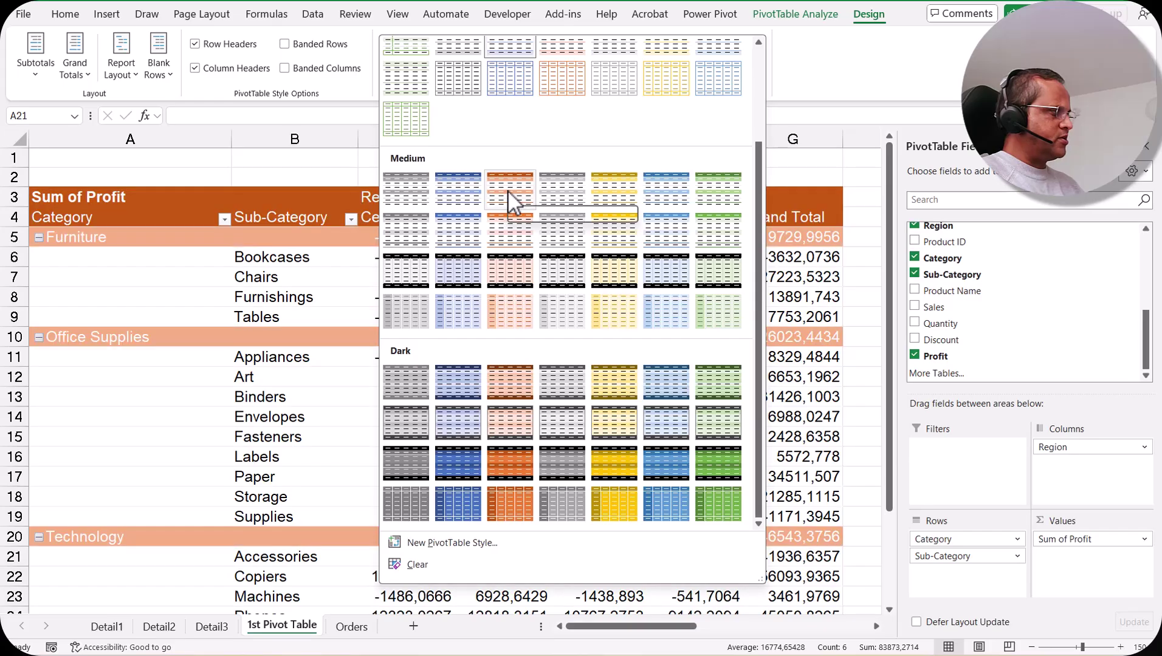
pyautogui.click(662, 195)
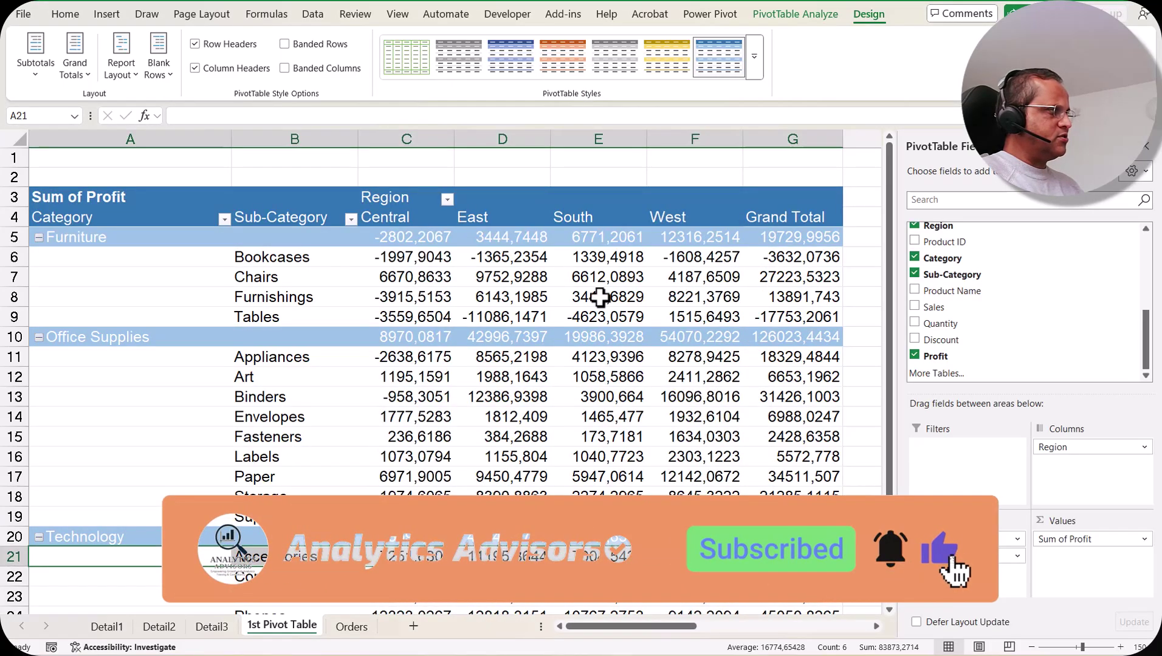